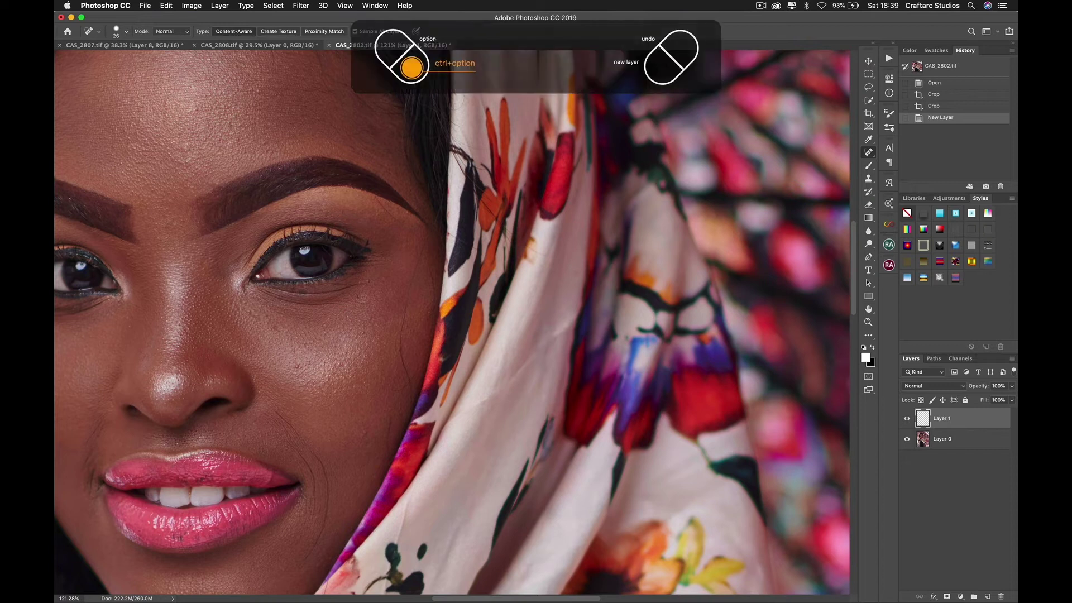
# - Heal the blemish beside the right eye's outer corner with a 52 px Spot Healing Brush
pyautogui.click(360, 296)
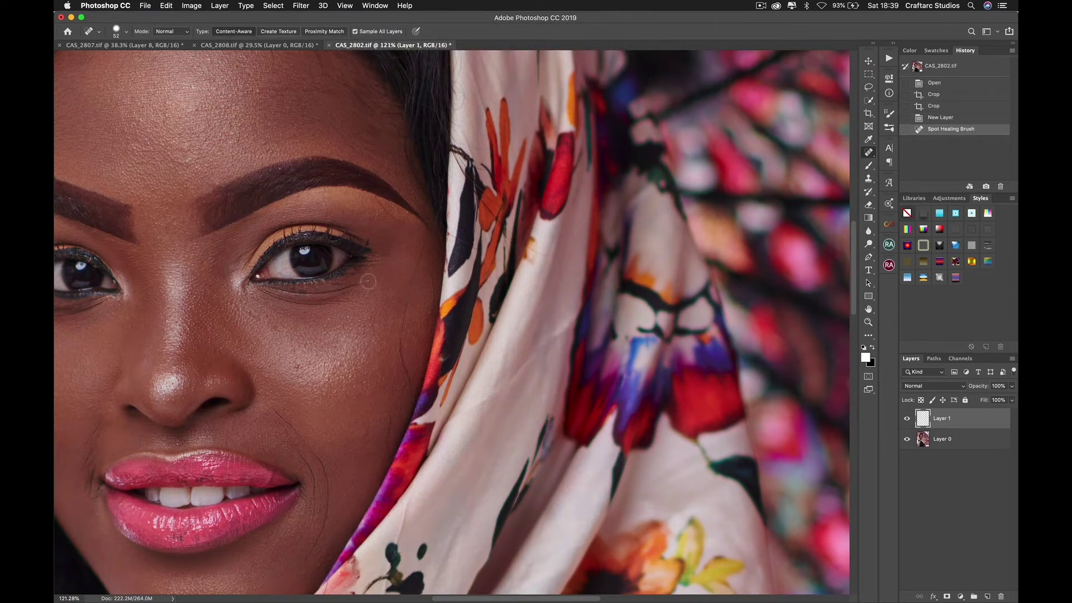
# - Heal the spots beside the eye and at the eyebrow's end, then undo the last stroke
pyautogui.click(368, 282)
pyautogui.moveTo(371, 351); pyautogui.dragTo(339, 324)
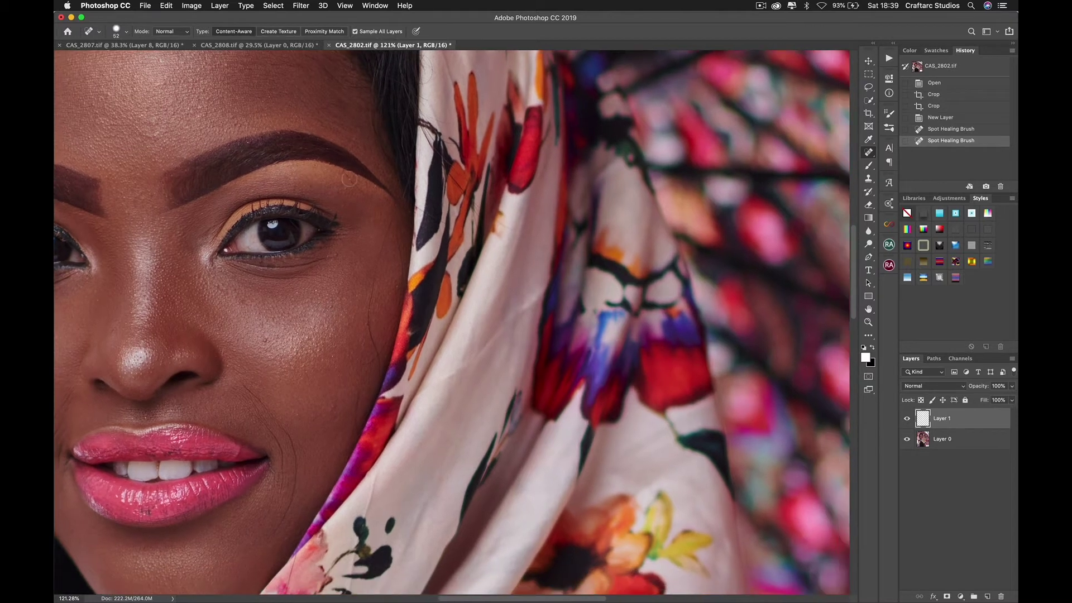
pyautogui.moveTo(352, 183)
pyautogui.mouseDown()
pyautogui.moveTo(377, 201)
pyautogui.moveTo(391, 163)
pyautogui.moveTo(396, 194)
pyautogui.mouseUp()
pyautogui.click(392, 135)
pyautogui.moveTo(391, 133); pyautogui.dragTo(398, 177)
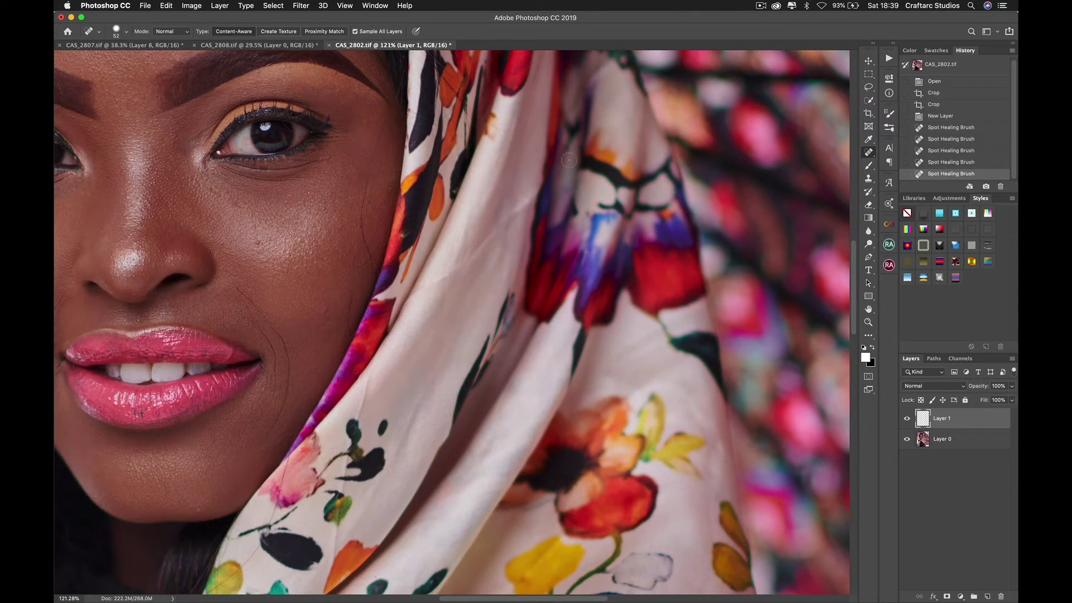
pyautogui.click(940, 163)
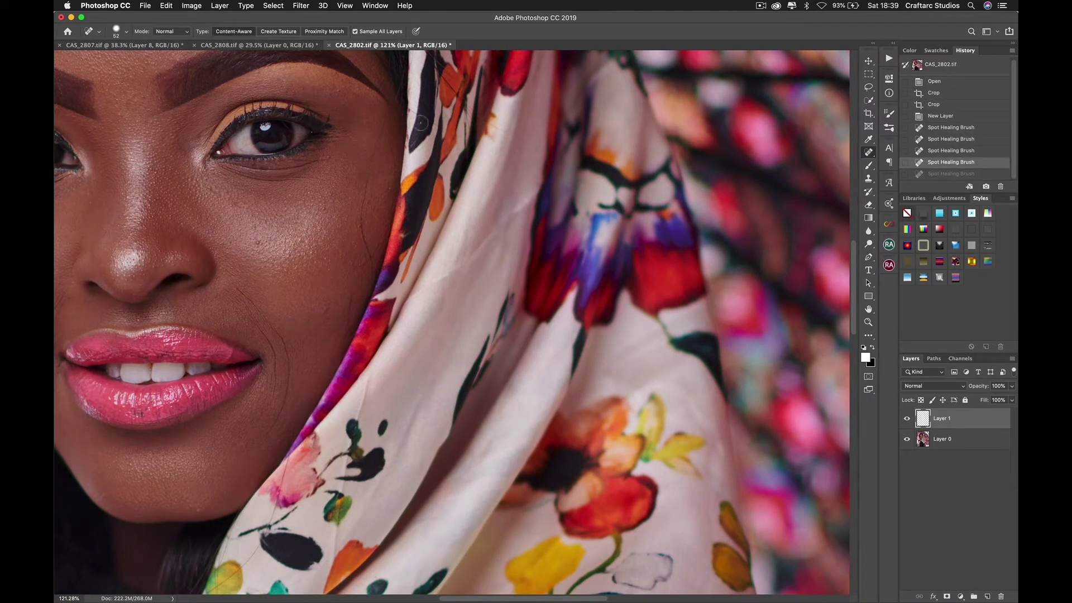
# - Re-heal beside the eye, then heal the cheek skin and a small dark cheek spot
pyautogui.moveTo(389, 142); pyautogui.dragTo(393, 181)
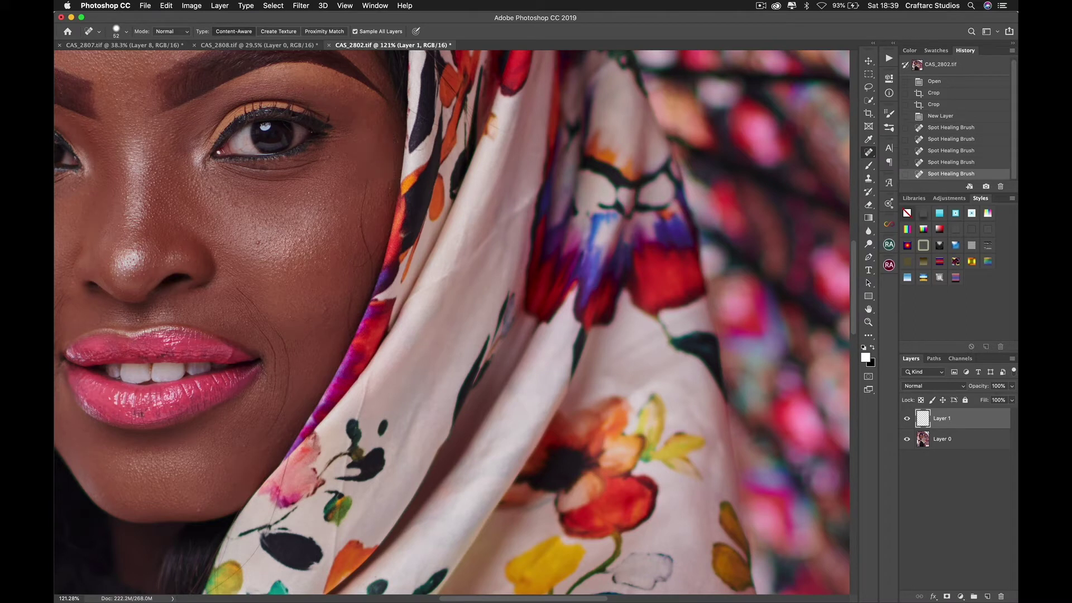
pyautogui.moveTo(395, 109)
pyautogui.mouseDown()
pyautogui.moveTo(381, 160)
pyautogui.moveTo(364, 187)
pyautogui.moveTo(372, 265)
pyautogui.mouseUp()
pyautogui.moveTo(362, 225)
pyautogui.mouseDown()
pyautogui.moveTo(373, 276)
pyautogui.moveTo(359, 266)
pyautogui.moveTo(367, 261)
pyautogui.moveTo(358, 267)
pyautogui.mouseUp()
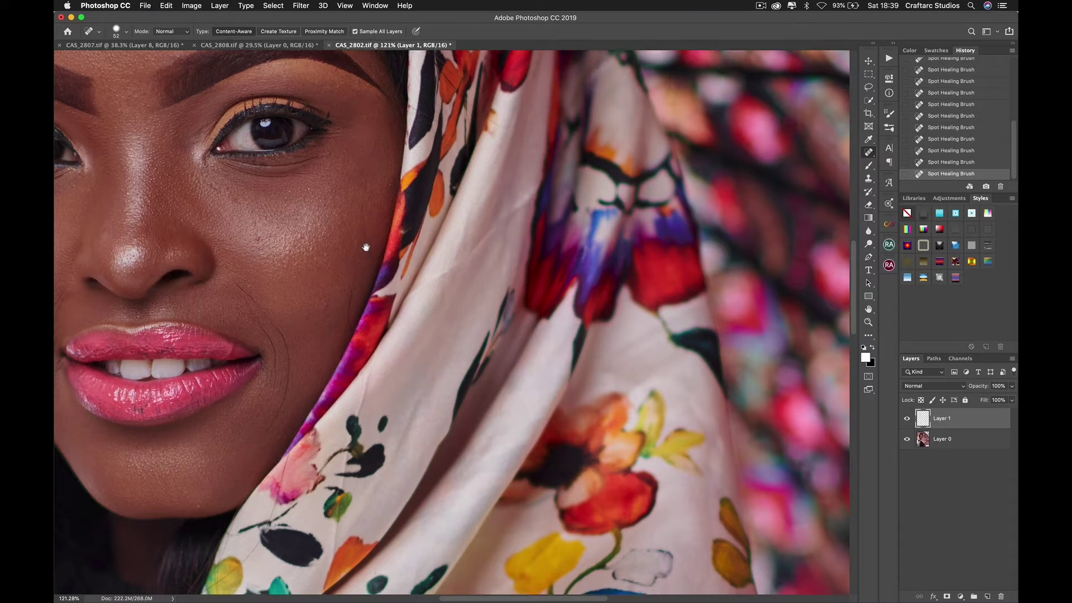
pyautogui.scroll(-3, 366, 256)
pyautogui.click(353, 223)
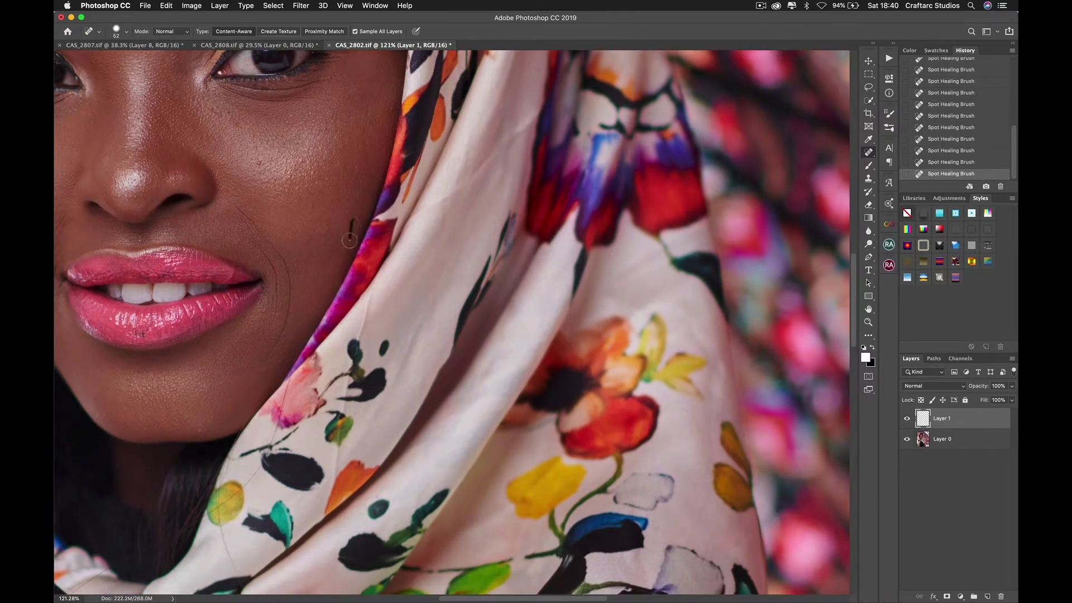
# - Heal along the cheek near the scarf edge and a small dark cheek spot
pyautogui.moveTo(366, 261); pyautogui.dragTo(359, 328)
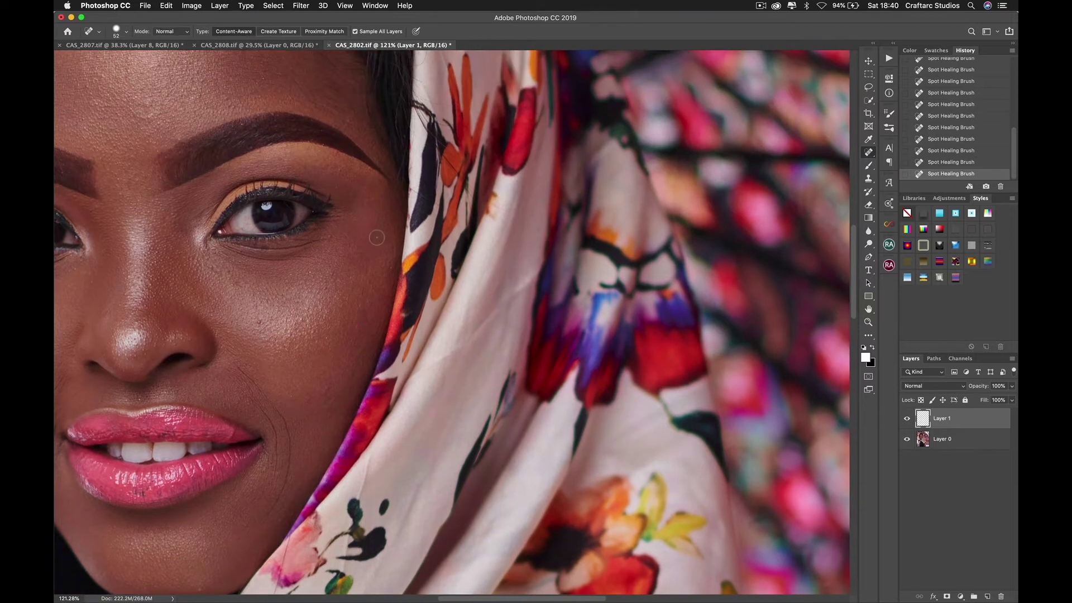
pyautogui.moveTo(367, 293); pyautogui.dragTo(360, 324)
pyautogui.scroll(-3, 399, 218)
pyautogui.hscroll(-1, 399, 218)
pyautogui.moveTo(392, 251); pyautogui.dragTo(436, 182)
pyautogui.moveTo(311, 215); pyautogui.dragTo(321, 218)
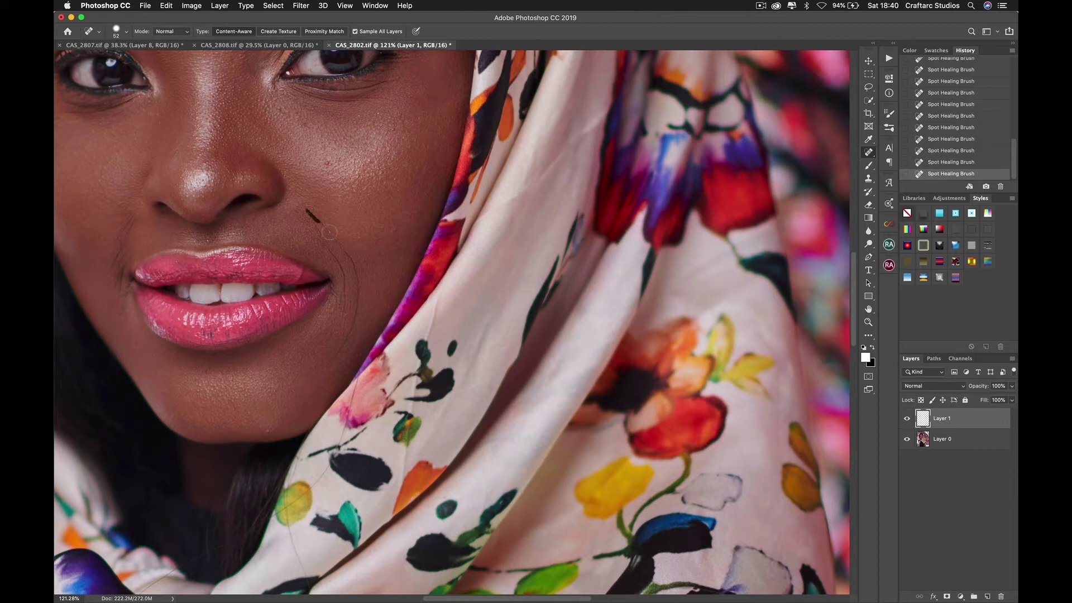
# - Smooth the smile crease from the nostril down to the lip corner, including its dark spot
pyautogui.moveTo(330, 247)
pyautogui.mouseDown()
pyautogui.moveTo(347, 282)
pyautogui.moveTo(343, 259)
pyautogui.moveTo(345, 305)
pyautogui.mouseUp()
pyautogui.moveTo(349, 255)
pyautogui.mouseDown()
pyautogui.moveTo(363, 285)
pyautogui.moveTo(338, 358)
pyautogui.mouseUp()
pyautogui.moveTo(345, 249)
pyautogui.mouseDown()
pyautogui.moveTo(363, 283)
pyautogui.moveTo(667, 234)
pyautogui.mouseUp()
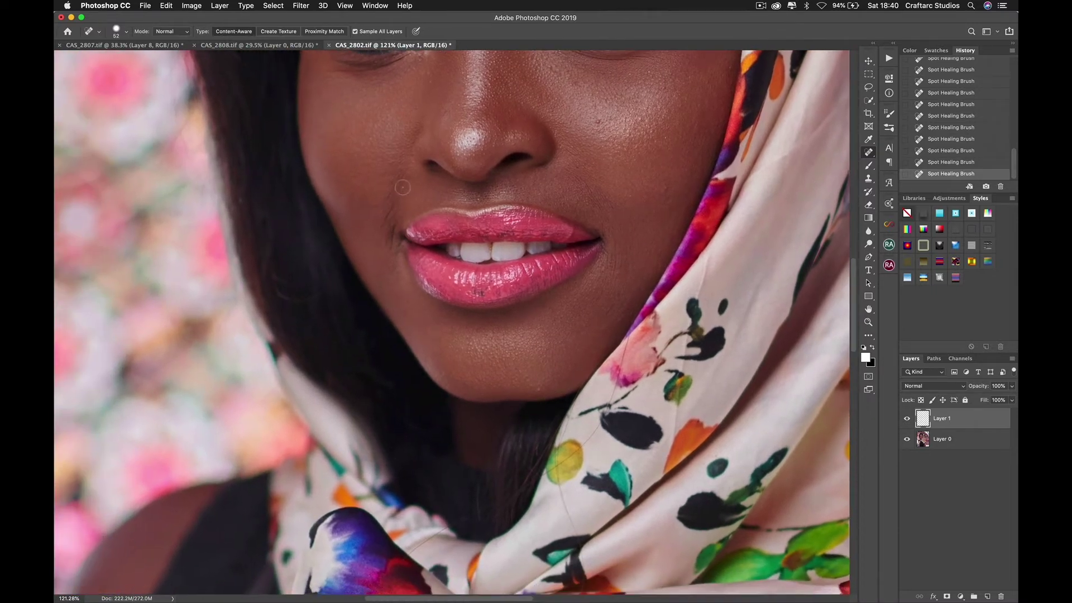
pyautogui.moveTo(393, 206); pyautogui.dragTo(388, 232)
pyautogui.moveTo(403, 176)
pyautogui.mouseDown()
pyautogui.moveTo(390, 209)
pyautogui.moveTo(392, 265)
pyautogui.mouseUp()
pyautogui.moveTo(395, 227); pyautogui.dragTo(394, 264)
pyautogui.moveTo(395, 227)
pyautogui.mouseDown()
pyautogui.moveTo(393, 265)
pyautogui.moveTo(395, 210)
pyautogui.mouseUp()
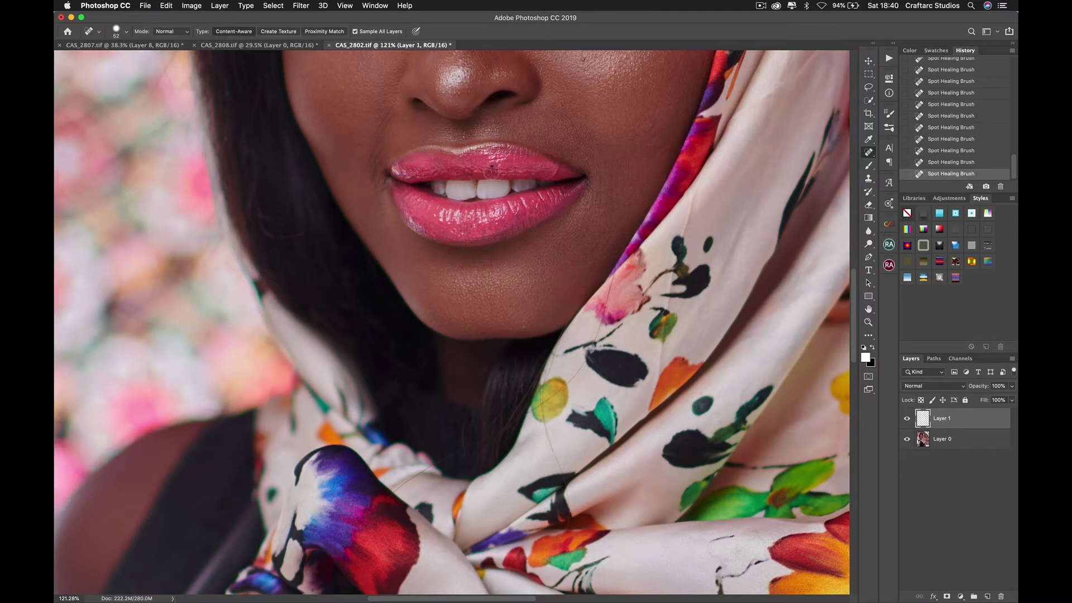
# - Heal the blemishes along the forehead hairline down to the temple
pyautogui.scroll(3, 510, 173)
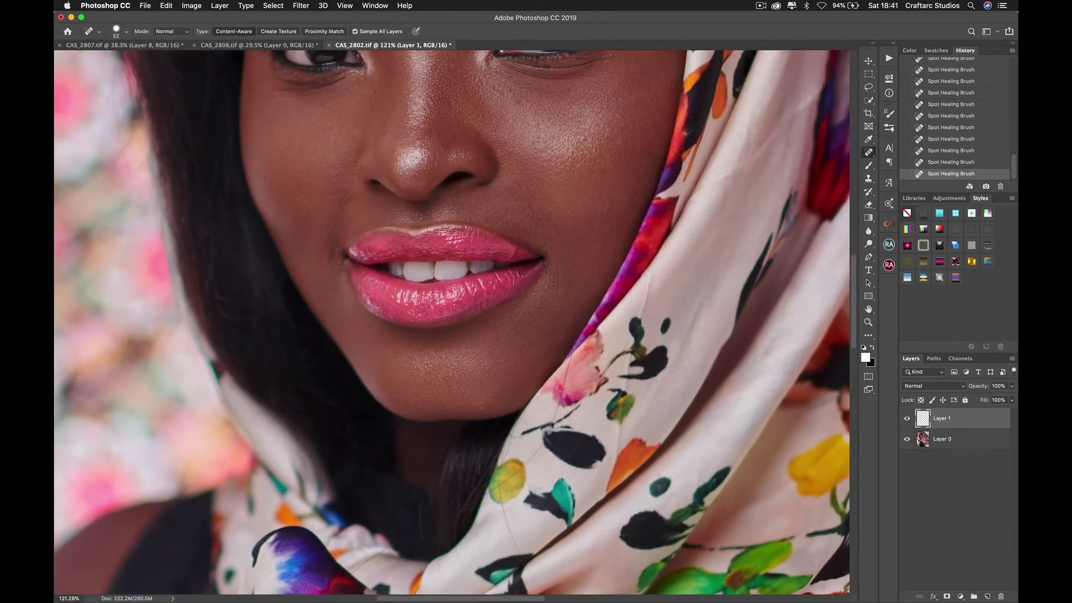
pyautogui.scroll(8, 502, 210)
pyautogui.hscroll(5, 501, 210)
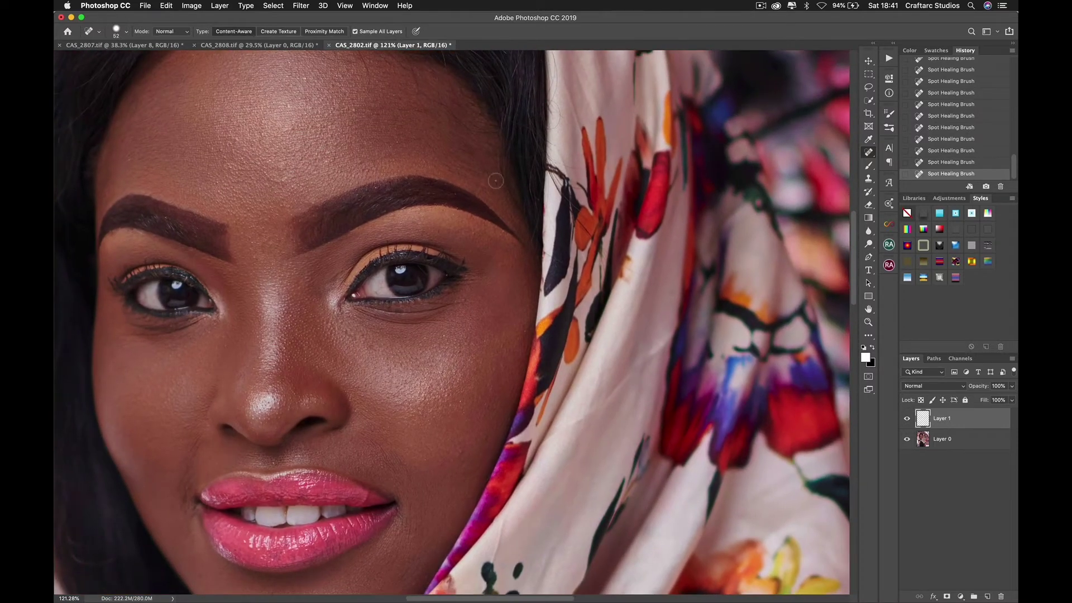
pyautogui.scroll(2, 464, 280)
pyautogui.hscroll(1, 463, 281)
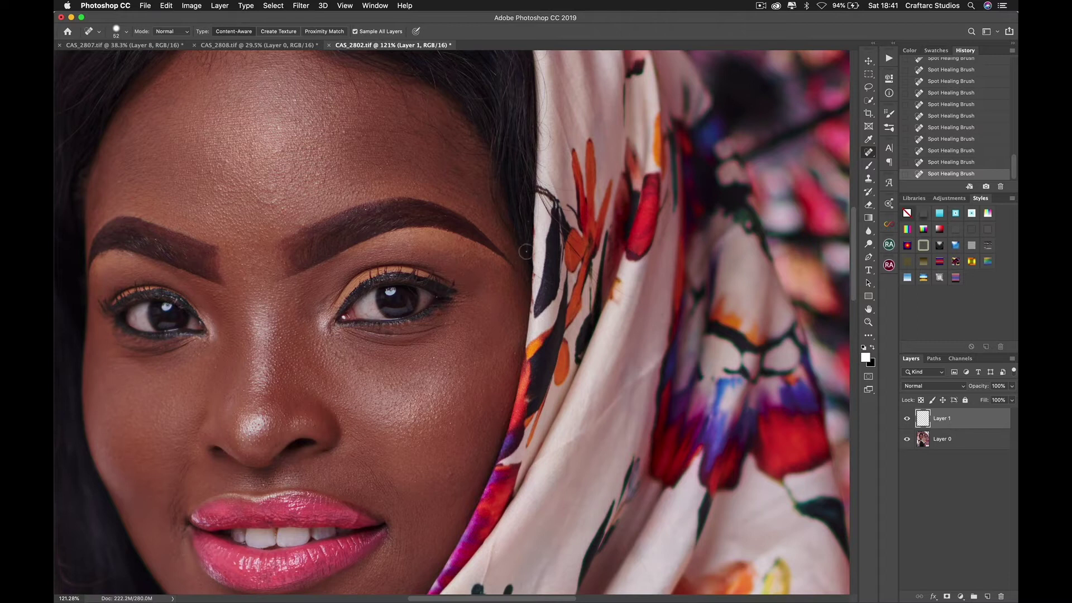
pyautogui.scroll(4, 344, 246)
pyautogui.hscroll(1, 344, 246)
pyautogui.moveTo(331, 203); pyautogui.dragTo(334, 216)
pyautogui.moveTo(326, 177); pyautogui.dragTo(338, 216)
pyautogui.moveTo(324, 177)
pyautogui.mouseDown()
pyautogui.moveTo(336, 201)
pyautogui.moveTo(387, 226)
pyautogui.mouseUp()
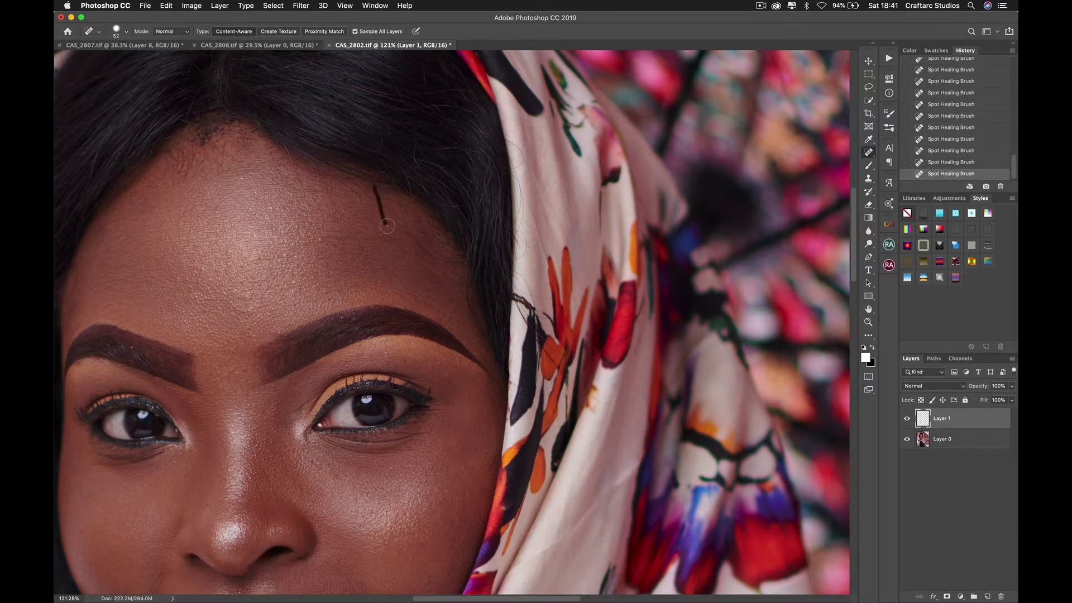
pyautogui.moveTo(286, 147); pyautogui.dragTo(304, 196)
# - Pan to reveal the left forehead, the hair and scarf, and the top of the head
pyautogui.moveTo(397, 265); pyautogui.dragTo(359, 343)
pyautogui.moveTo(428, 357); pyautogui.dragTo(631, 335)
pyautogui.moveTo(534, 318); pyautogui.dragTo(511, 287)
pyautogui.scroll(-2, 425, 282)
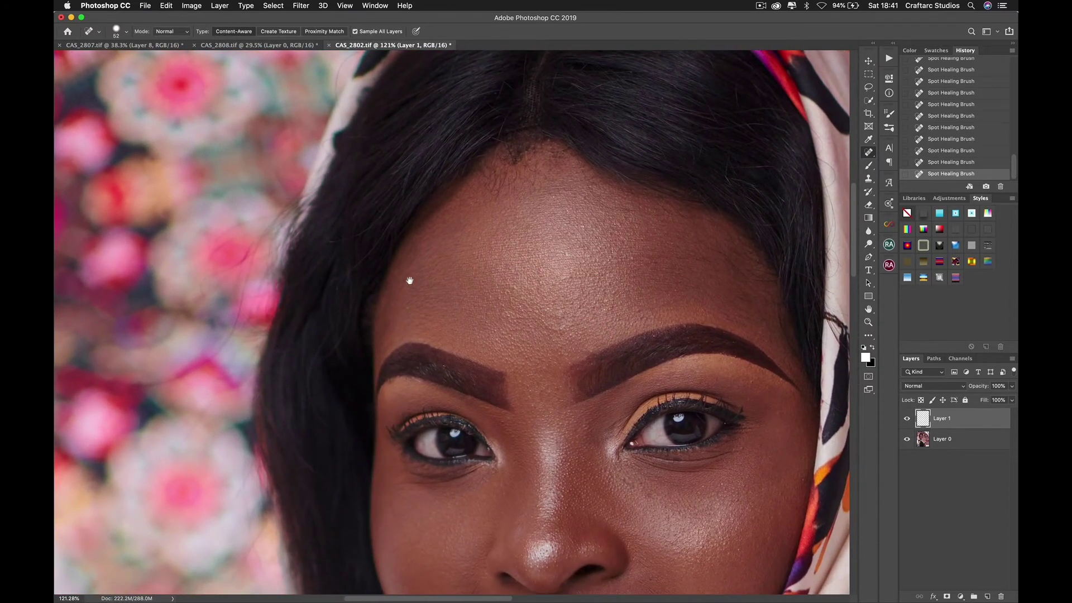
pyautogui.scroll(5, 342, 277)
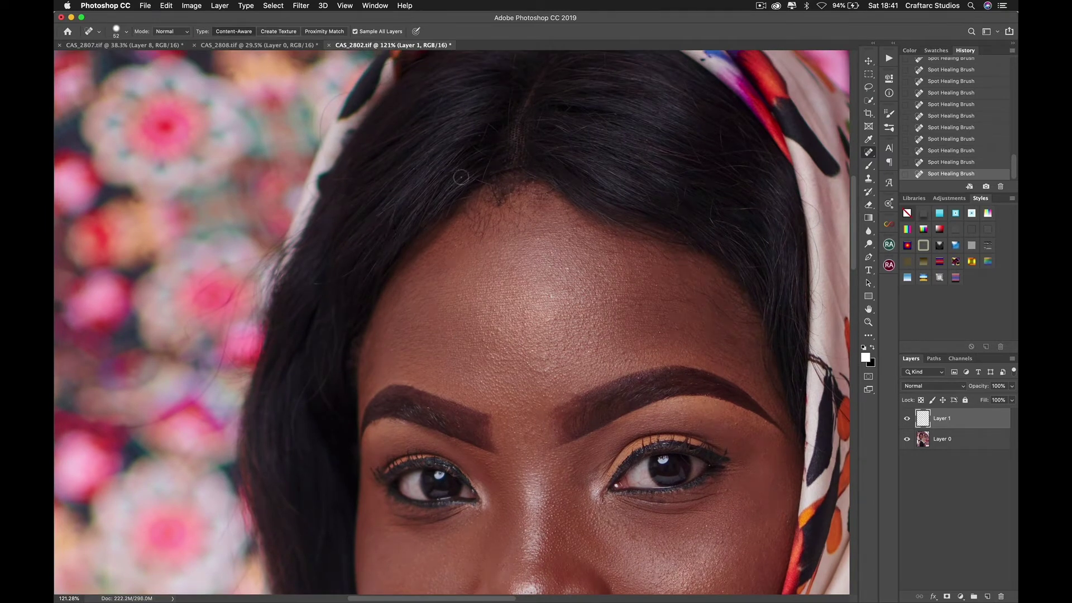
pyautogui.moveTo(443, 209); pyautogui.dragTo(375, 270)
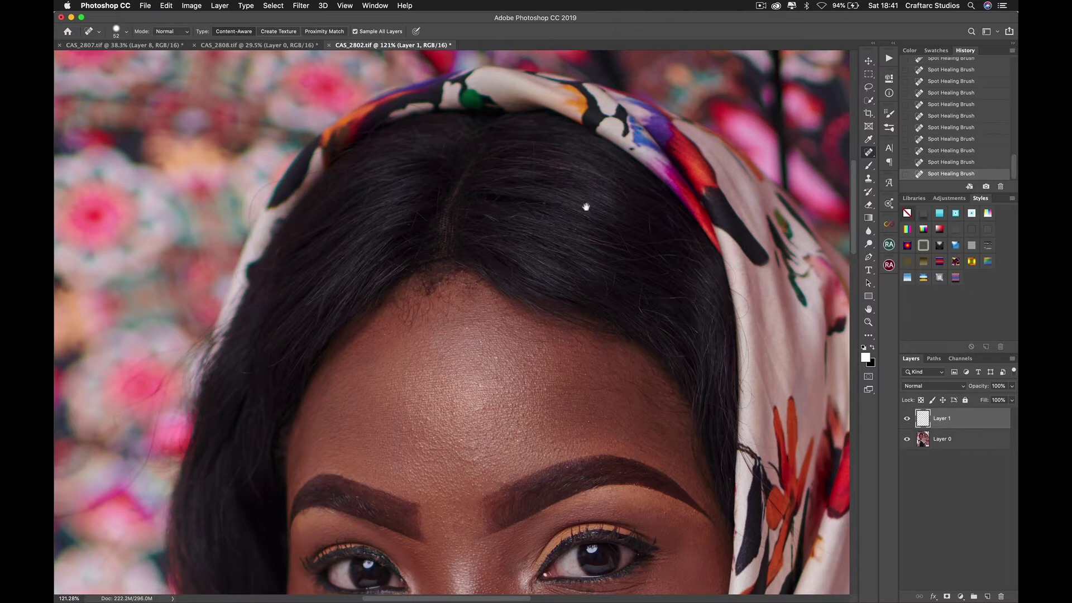
pyautogui.moveTo(587, 201); pyautogui.dragTo(416, 162)
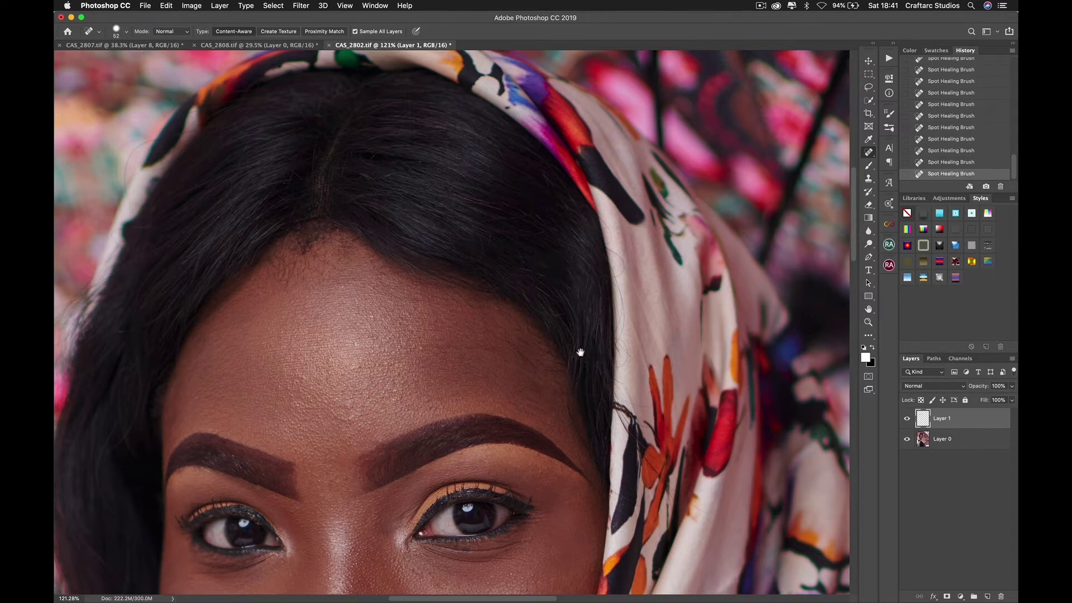
# - Heal the dark mark on the scarf and the dark blemish on the orange petal
pyautogui.scroll(-5, 445, 242)
pyautogui.hscroll(4, 445, 241)
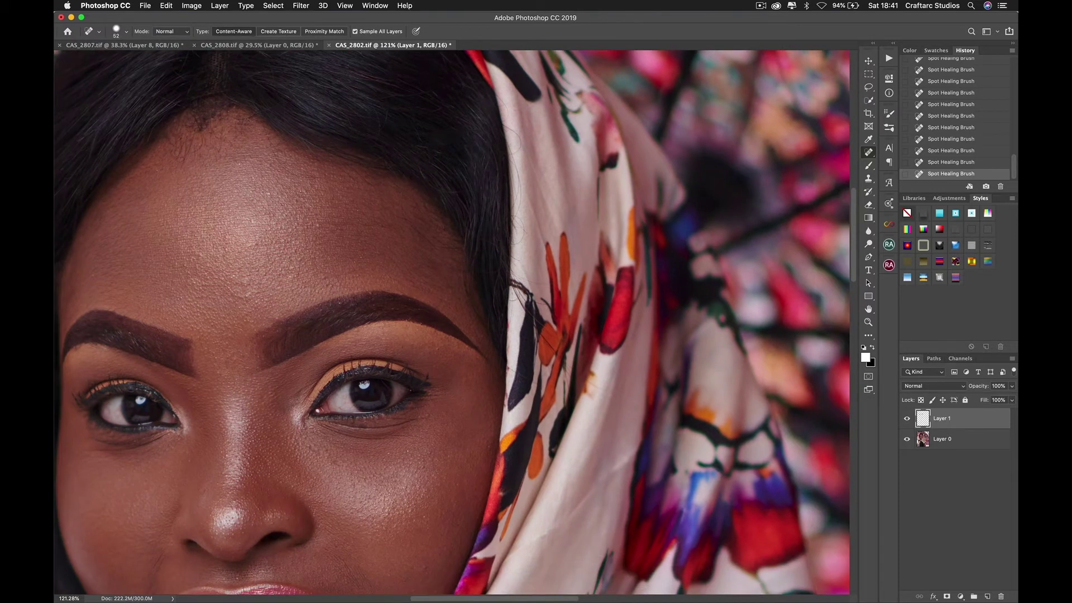
pyautogui.moveTo(514, 292); pyautogui.dragTo(526, 316)
pyautogui.scroll(-4, 478, 239)
pyautogui.hscroll(3, 478, 239)
pyautogui.moveTo(490, 259); pyautogui.dragTo(473, 239)
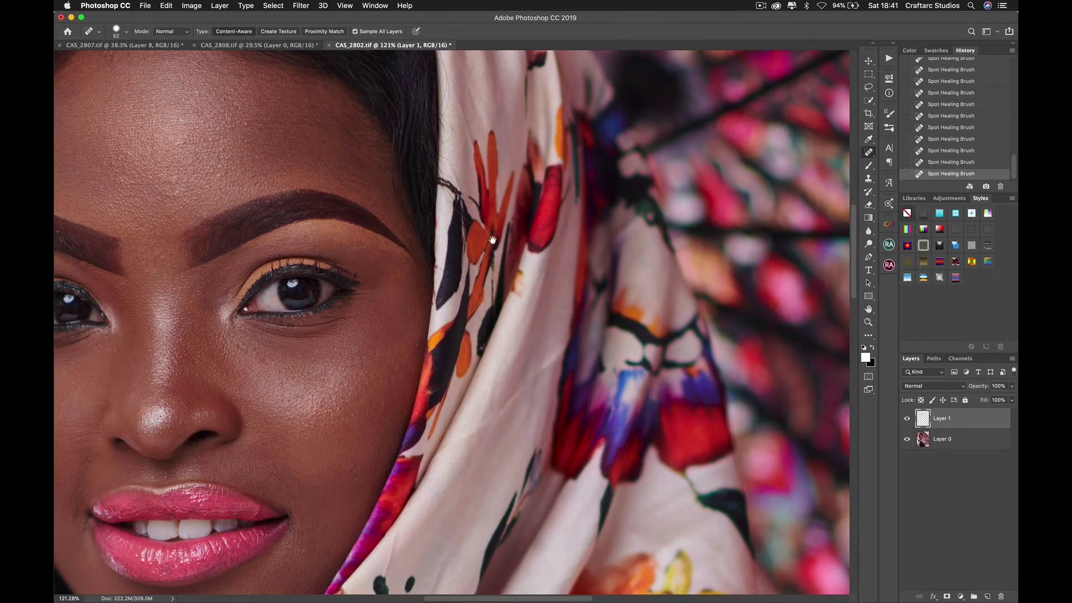
# - Pan across the forehead, eyes, nose and lips to inspect the face
pyautogui.scroll(6, 463, 353)
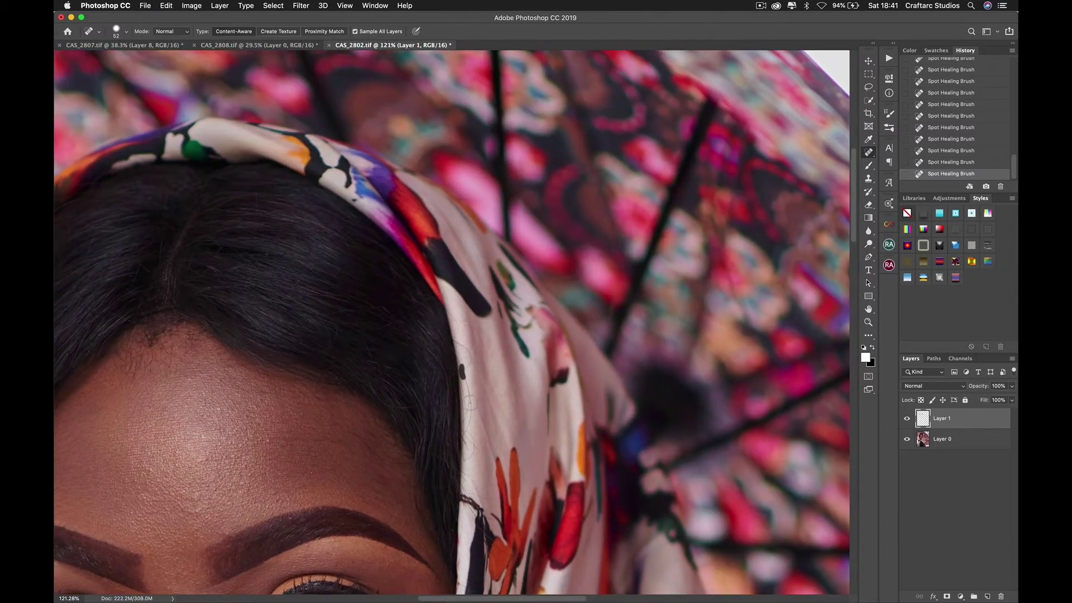
pyautogui.moveTo(426, 343)
pyautogui.mouseDown()
pyautogui.moveTo(505, 314)
pyautogui.moveTo(534, 367)
pyautogui.mouseUp()
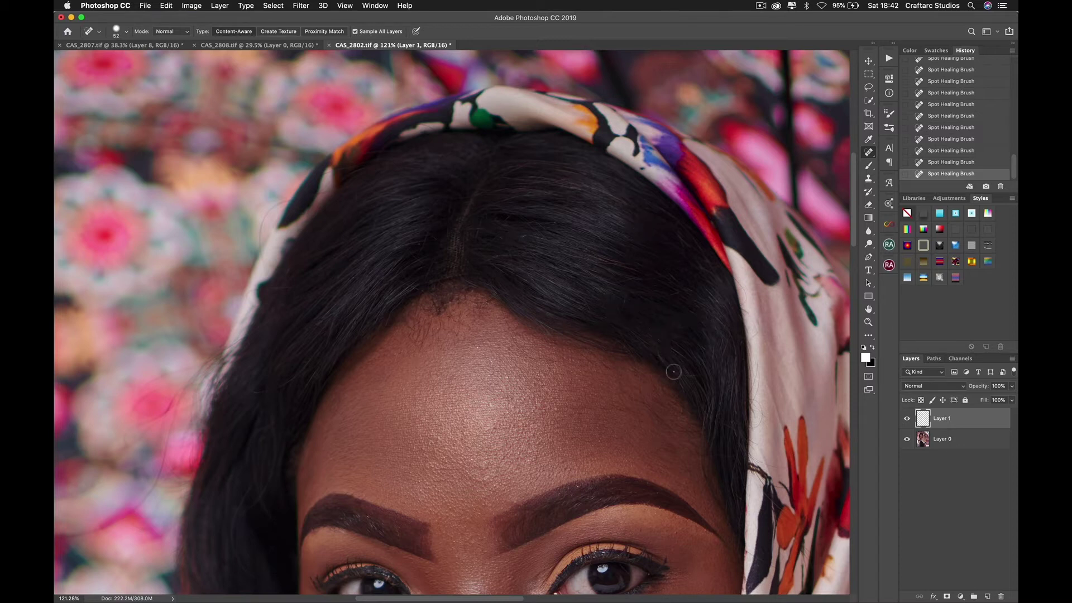
pyautogui.moveTo(667, 284); pyautogui.dragTo(552, 213)
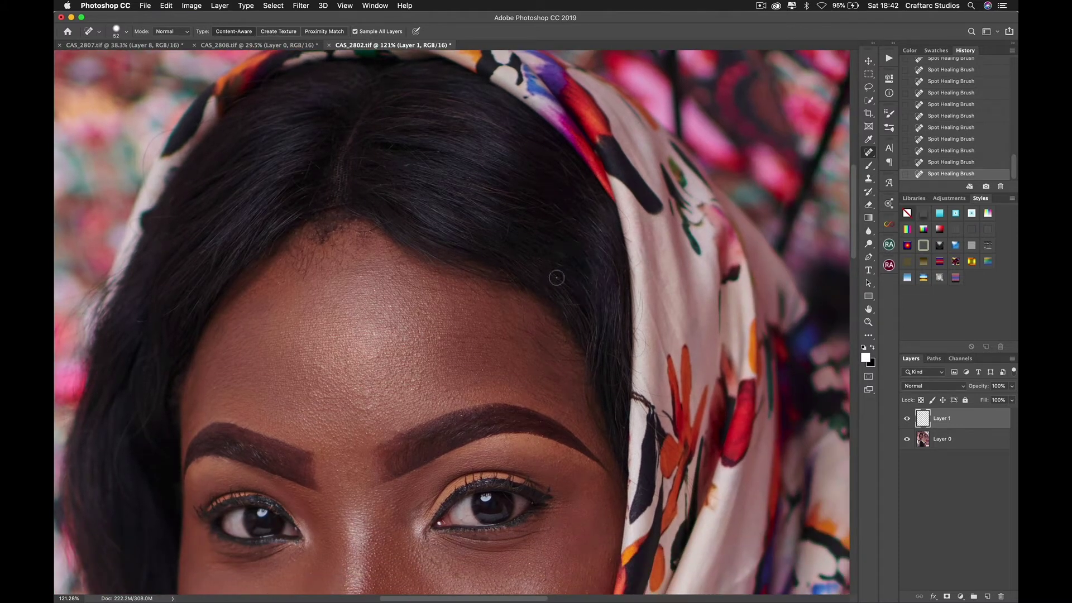
pyautogui.moveTo(584, 294)
pyautogui.mouseDown()
pyautogui.moveTo(596, 160)
pyautogui.moveTo(586, 171)
pyautogui.mouseUp()
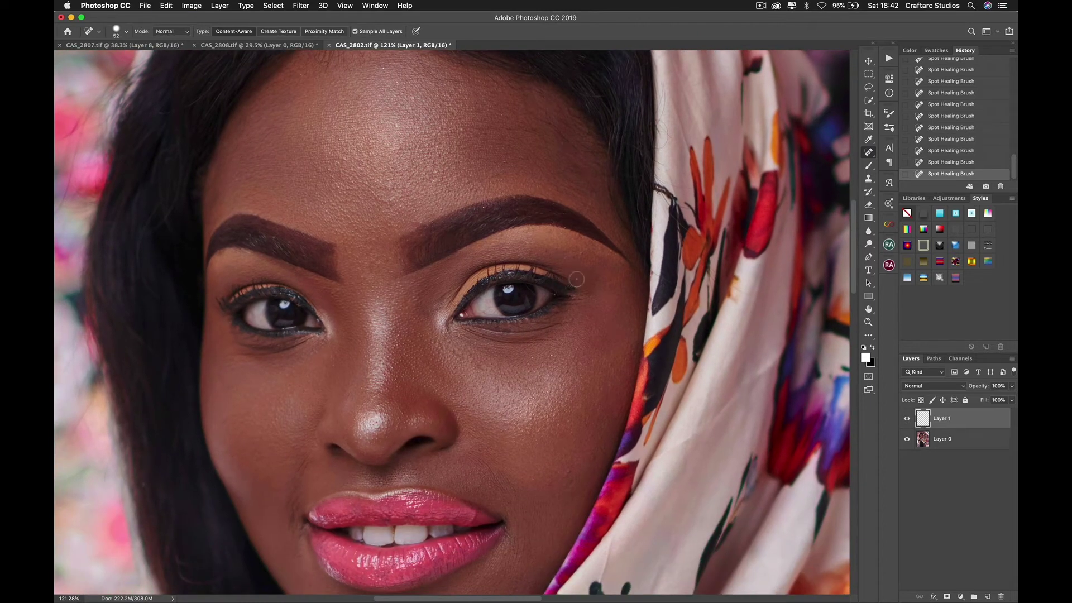
pyautogui.scroll(-10, 617, 285)
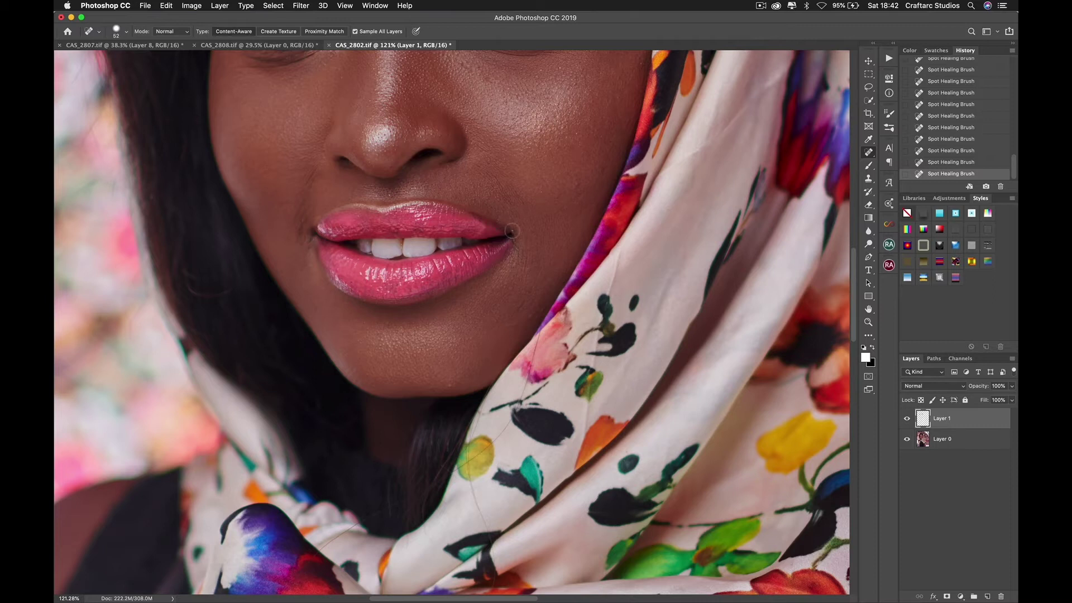
pyautogui.scroll(3, 499, 242)
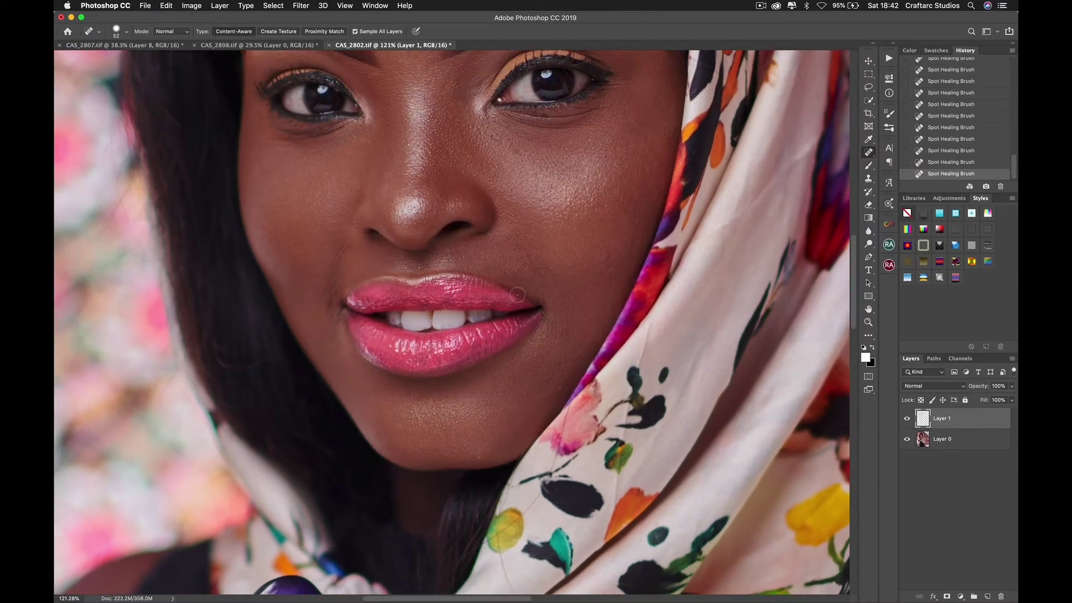
pyautogui.moveTo(570, 297); pyautogui.dragTo(550, 326)
pyautogui.scroll(2, 550, 326)
pyautogui.hscroll(6, 542, 313)
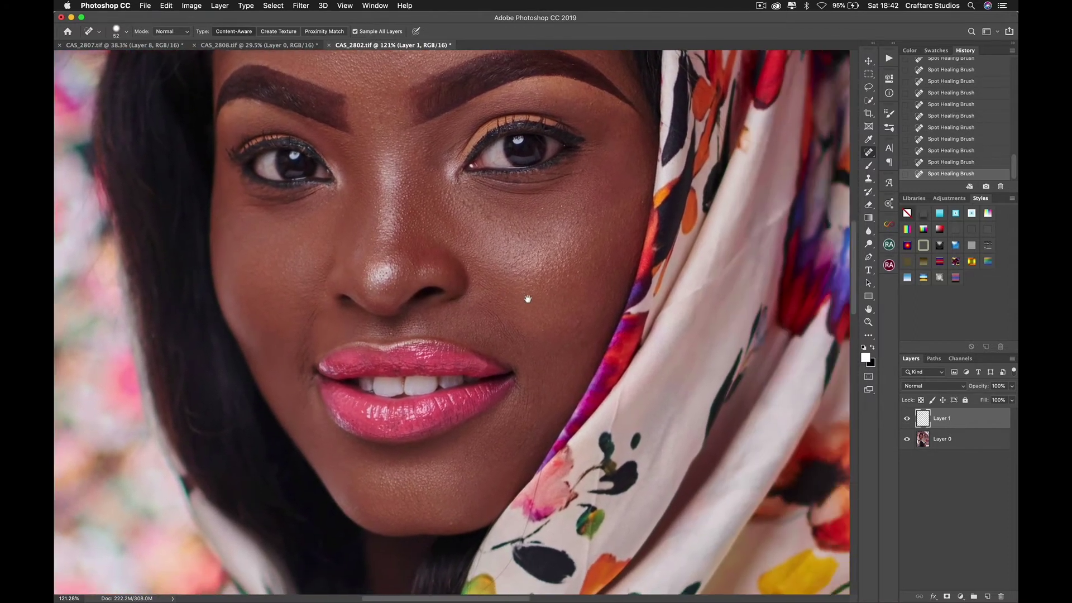
pyautogui.scroll(-1, 532, 297)
pyautogui.hscroll(2, 530, 285)
pyautogui.scroll(-6, 537, 333)
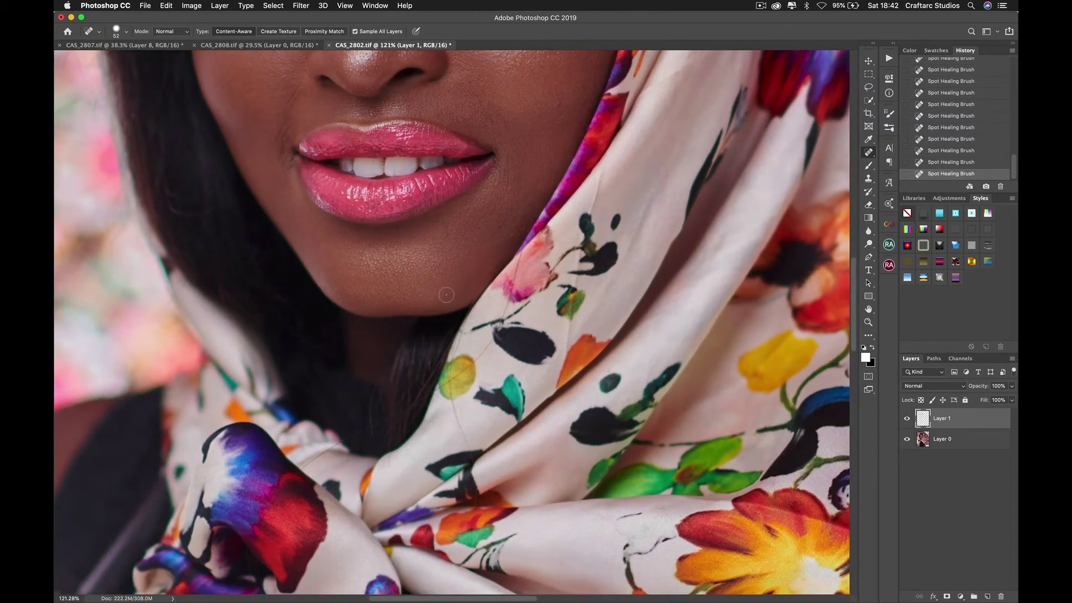
pyautogui.scroll(2, 474, 285)
pyautogui.hscroll(1, 503, 270)
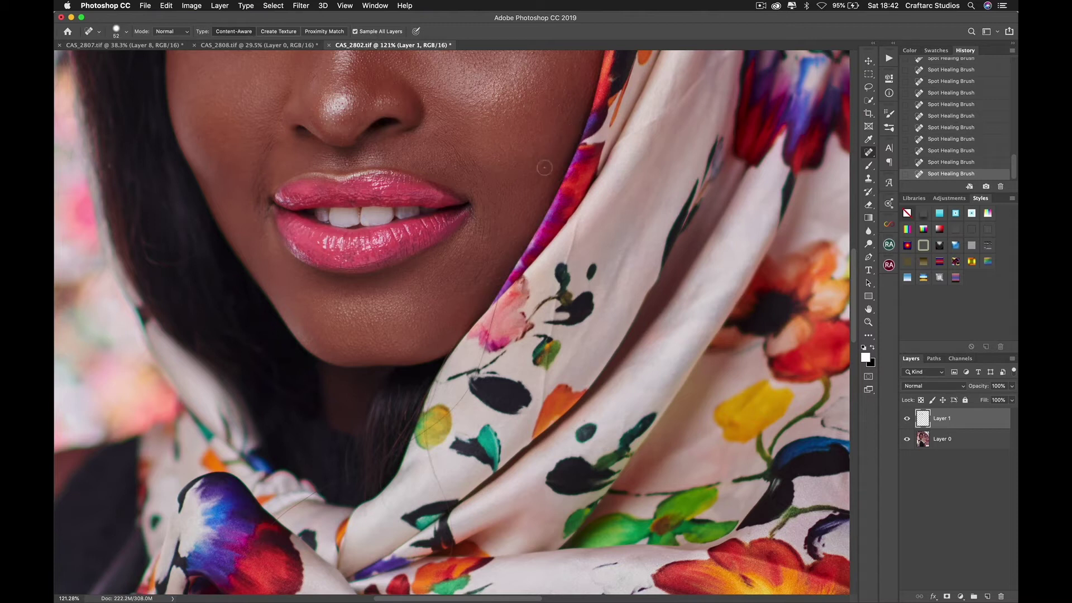
pyautogui.moveTo(544, 183); pyautogui.dragTo(510, 237)
# - Fit the photo on screen and run Beauty Retouch's D&B Curves Setup, collapsing the Visual Aid group
pyautogui.press('v')
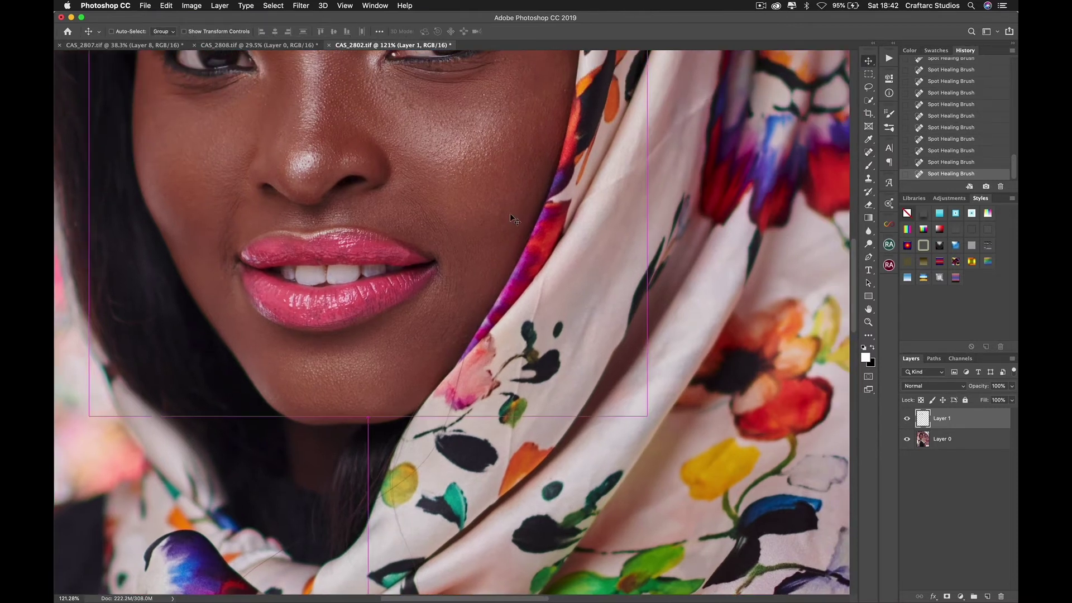
pyautogui.press('super+0')
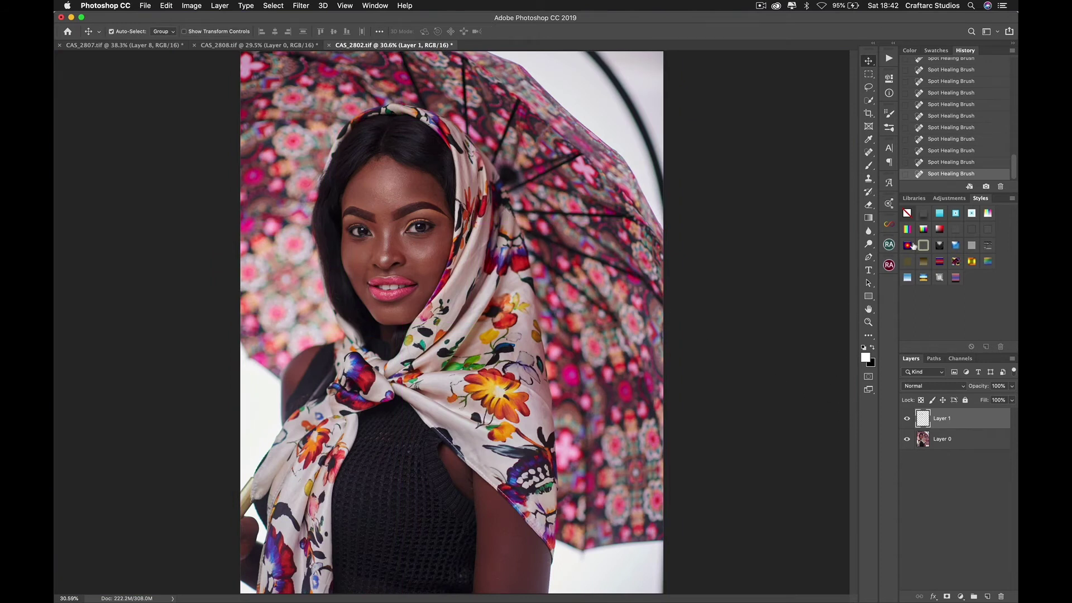
pyautogui.click(889, 246)
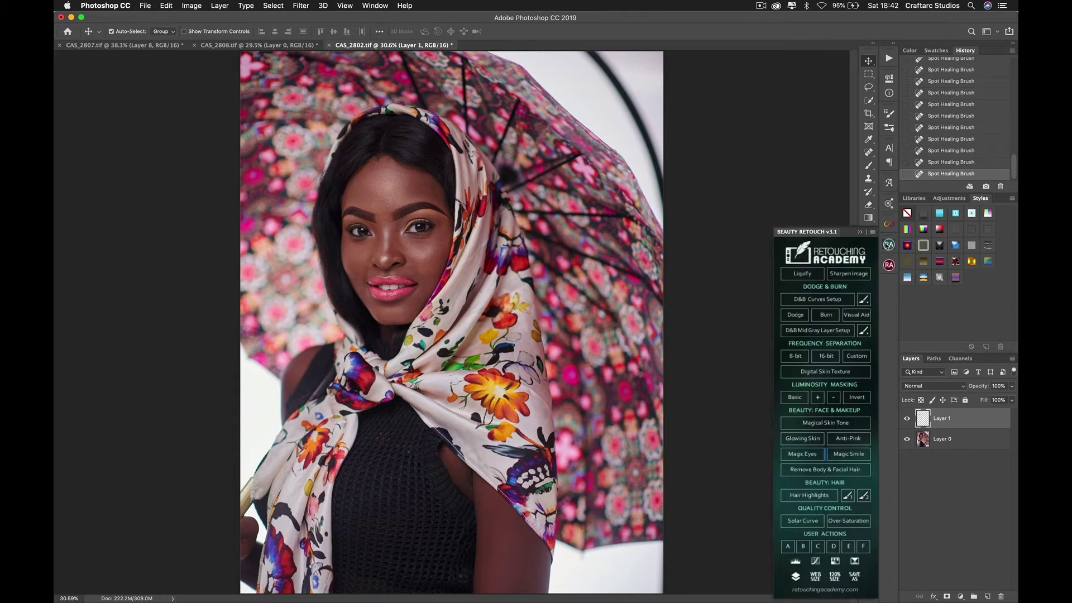
pyautogui.click(819, 300)
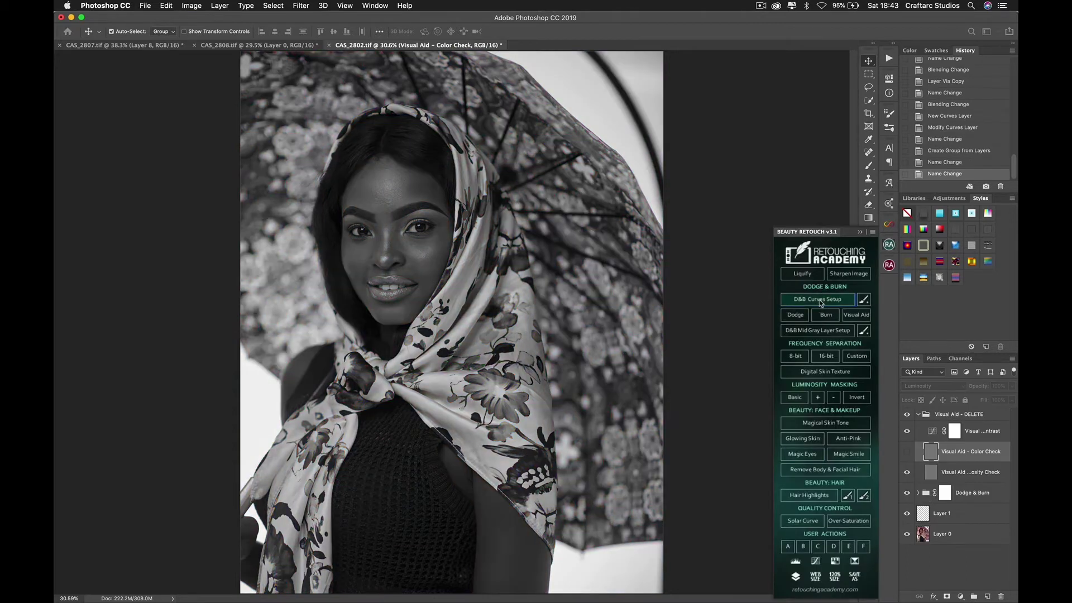
pyautogui.click(862, 232)
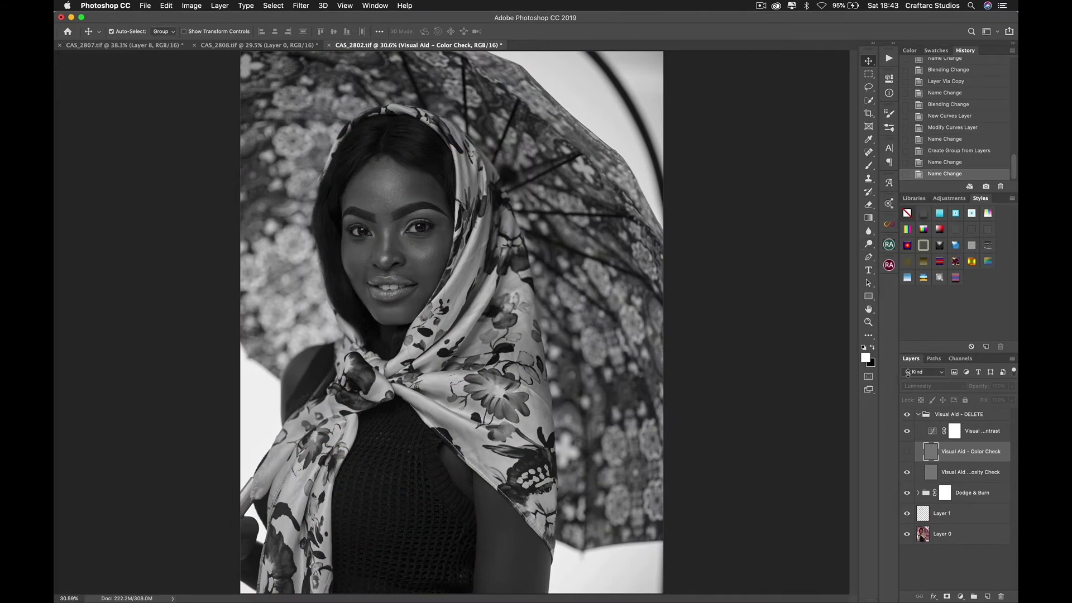
pyautogui.click(918, 414)
# - Switch to the Brush, collapse the Dodge & Burn group and hide the Visual Aid – DELETE group
pyautogui.click(918, 432)
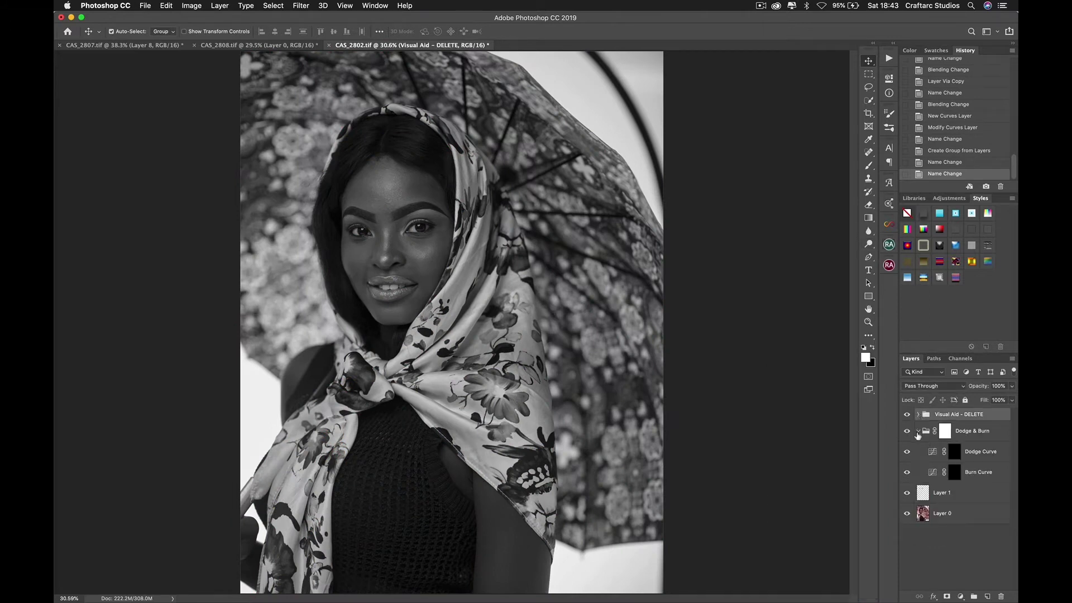
pyautogui.press('b')
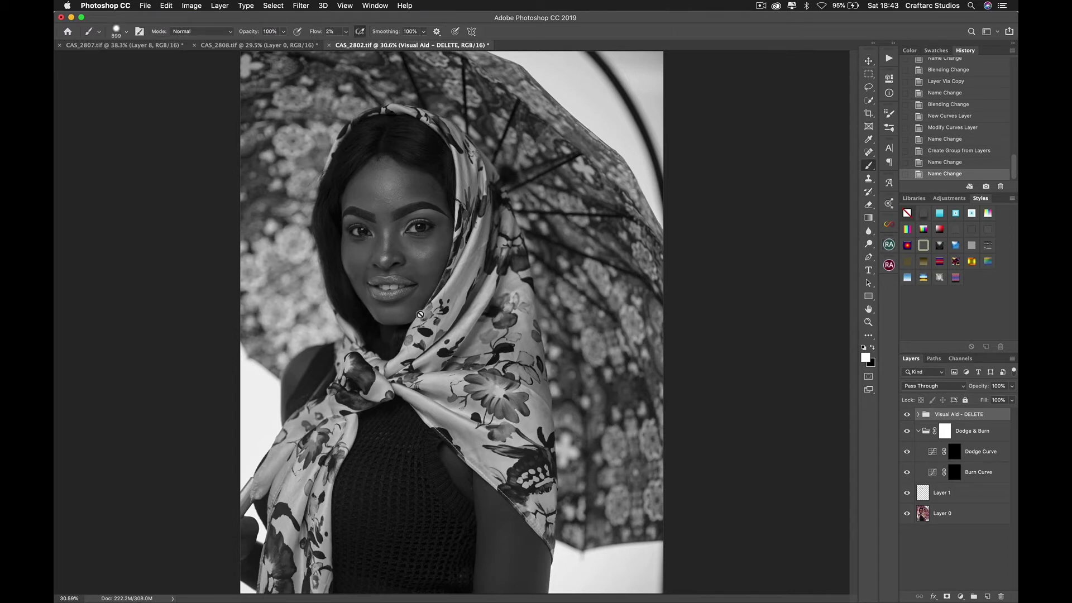
pyautogui.scroll(5, 408, 315)
pyautogui.scroll(-2, 409, 314)
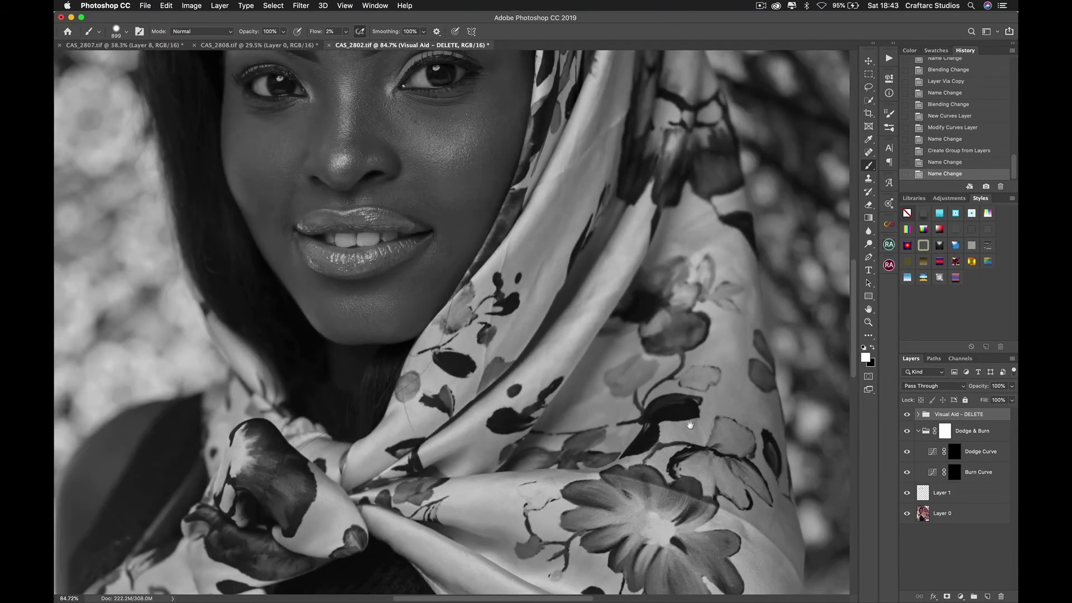
pyautogui.hscroll(-2, 698, 430)
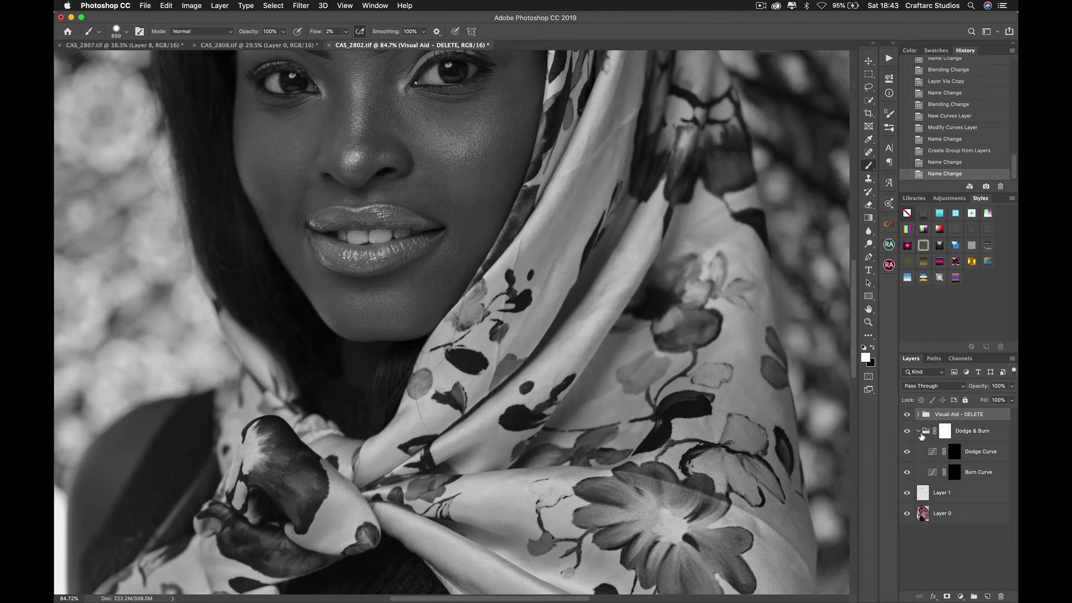
pyautogui.click(919, 431)
pyautogui.click(907, 414)
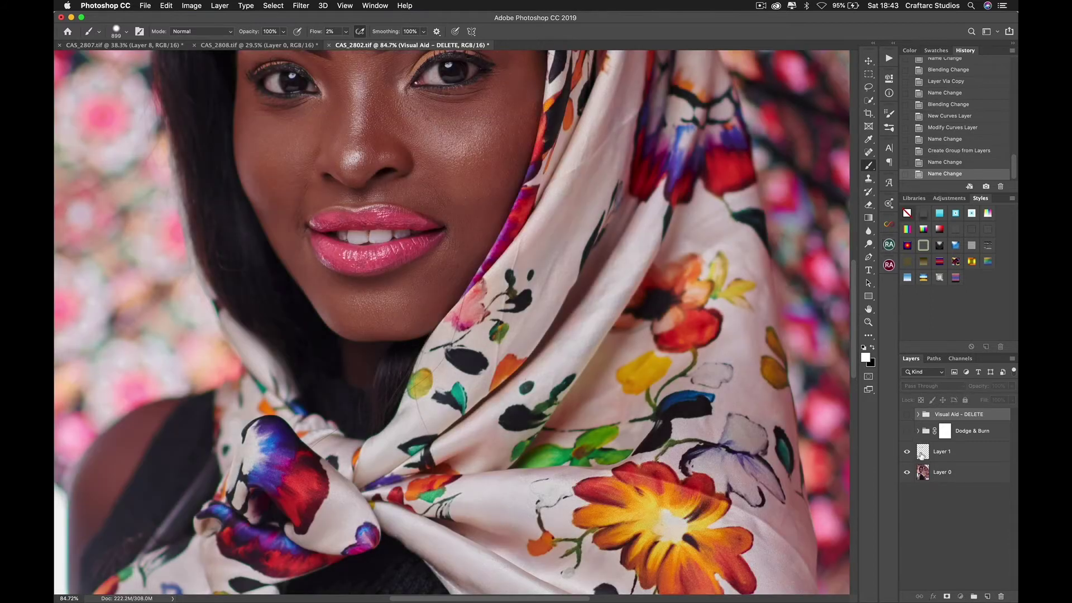
# - On Layer 1, spot-heal the small marks on the scarf
pyautogui.click(922, 455)
pyautogui.press('j')
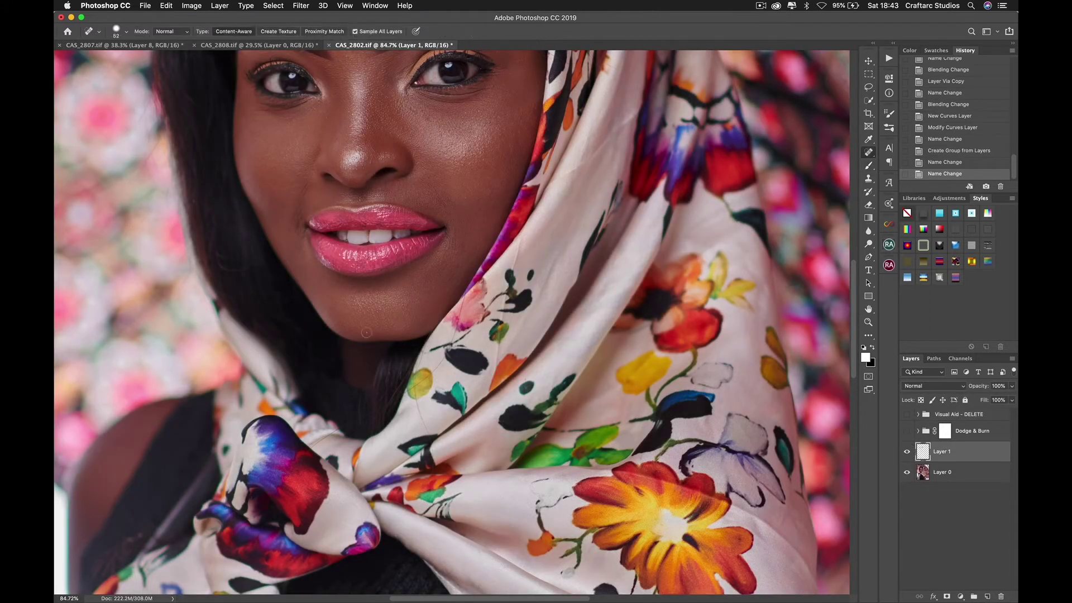
pyautogui.click(453, 330)
pyautogui.click(463, 304)
pyautogui.click(460, 318)
pyautogui.click(457, 335)
# - Heal the spots along the scarf edge, the dark line and the lower dark streak
pyautogui.click(446, 359)
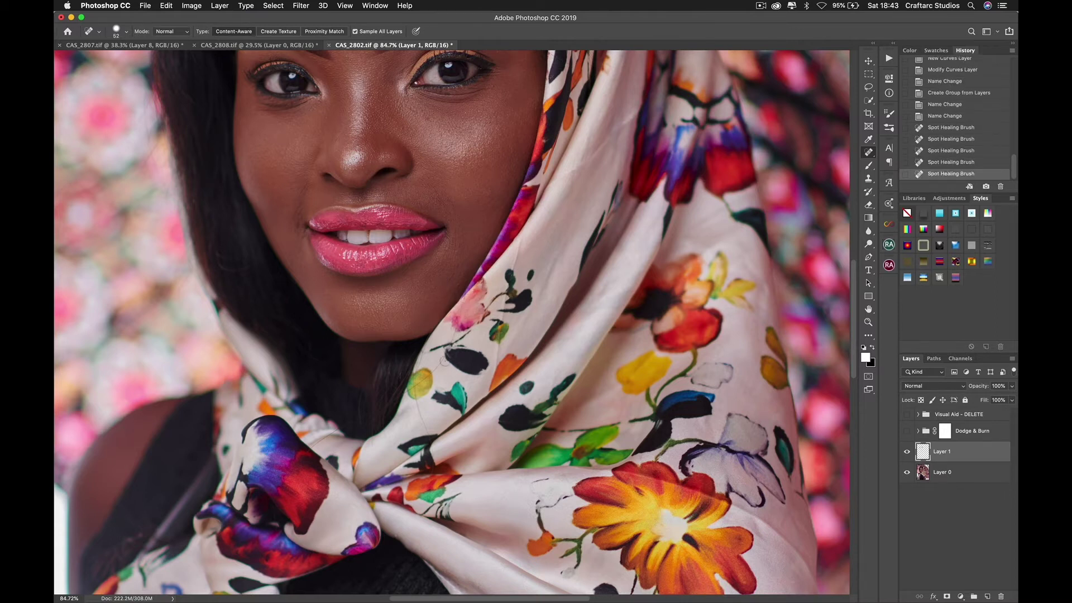
pyautogui.click(431, 372)
pyautogui.click(420, 386)
pyautogui.click(416, 389)
pyautogui.click(422, 389)
pyautogui.click(418, 384)
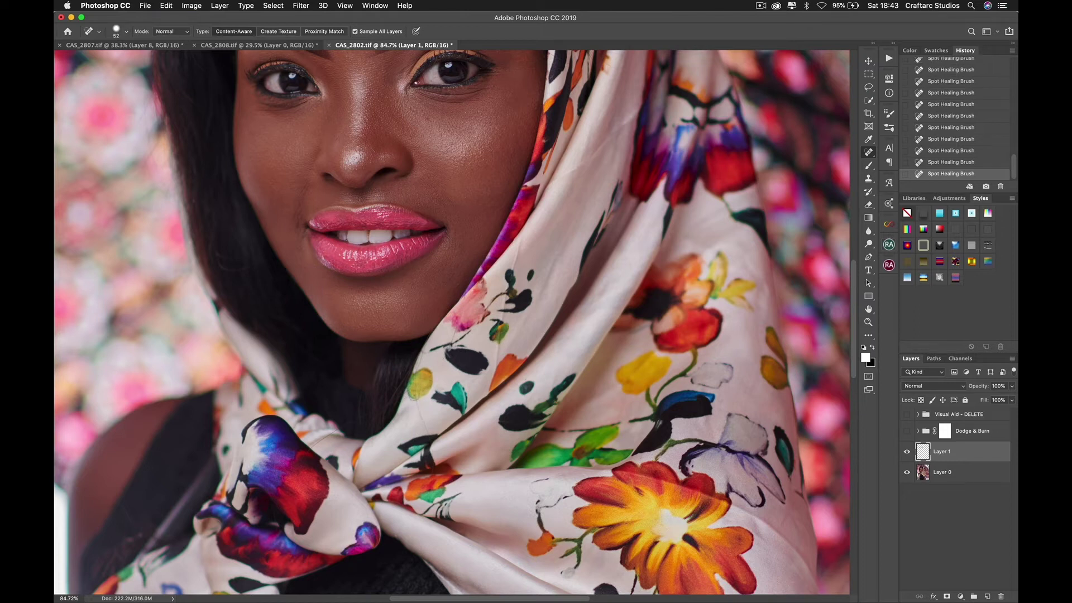
pyautogui.moveTo(423, 414); pyautogui.dragTo(431, 430)
# - Turn the Visual Aid back on, expand Dodge & Burn and target the Burn Curve mask
pyautogui.press('b')
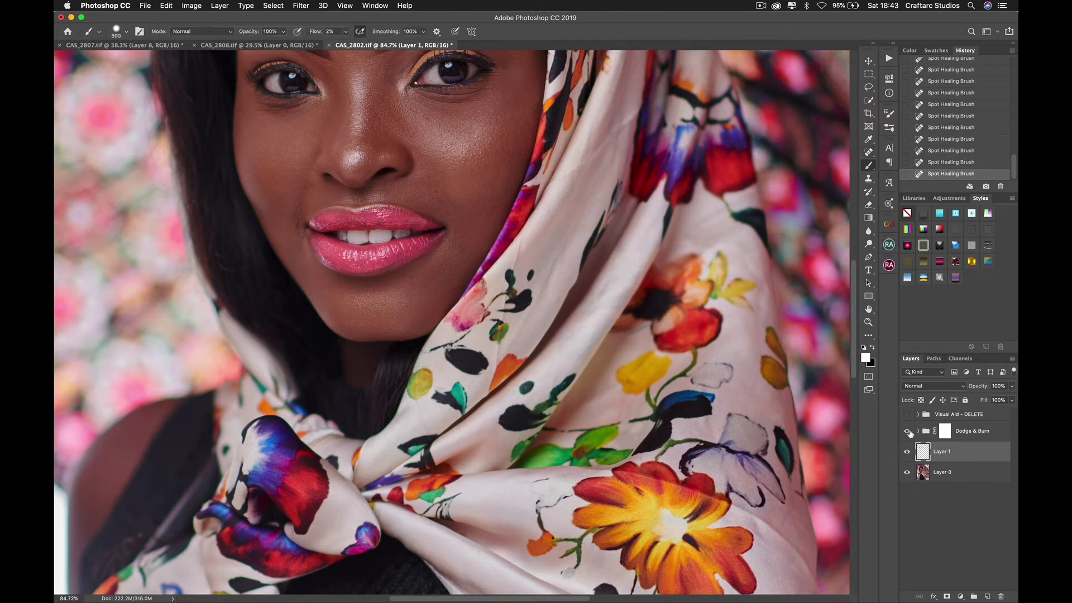
pyautogui.click(907, 415)
pyautogui.click(918, 431)
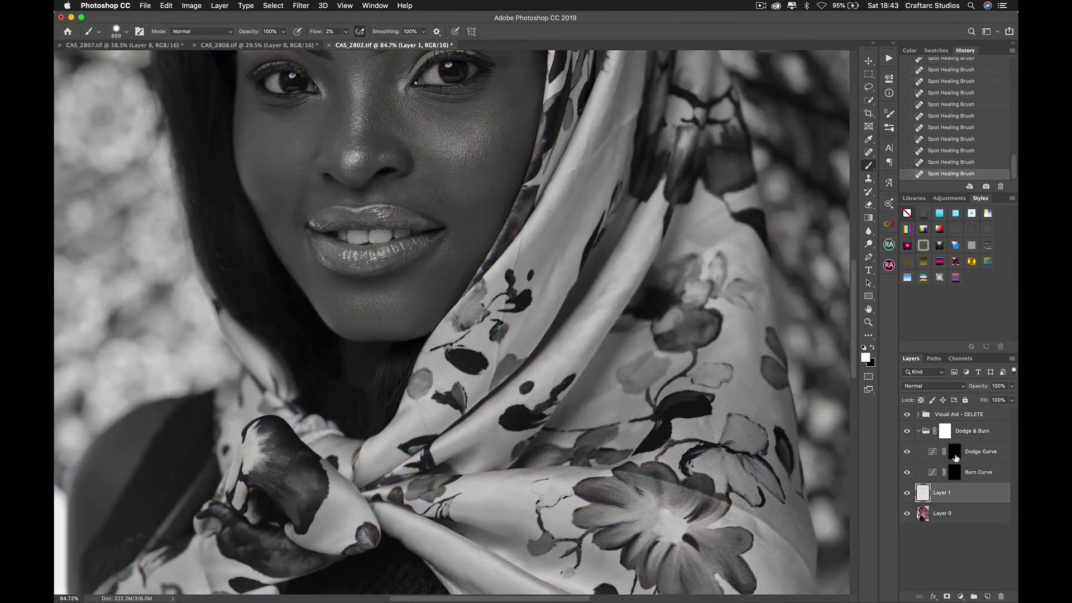
pyautogui.click(953, 474)
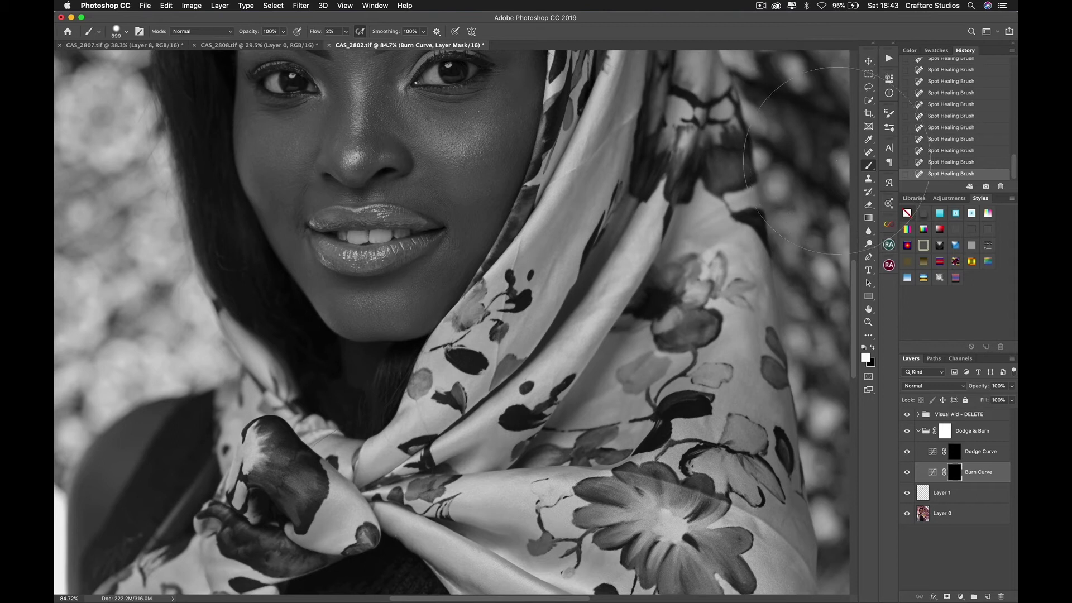
# - Try the Mixer Brush variant, then return to the regular Brush Tool
pyautogui.rightClick(869, 167)
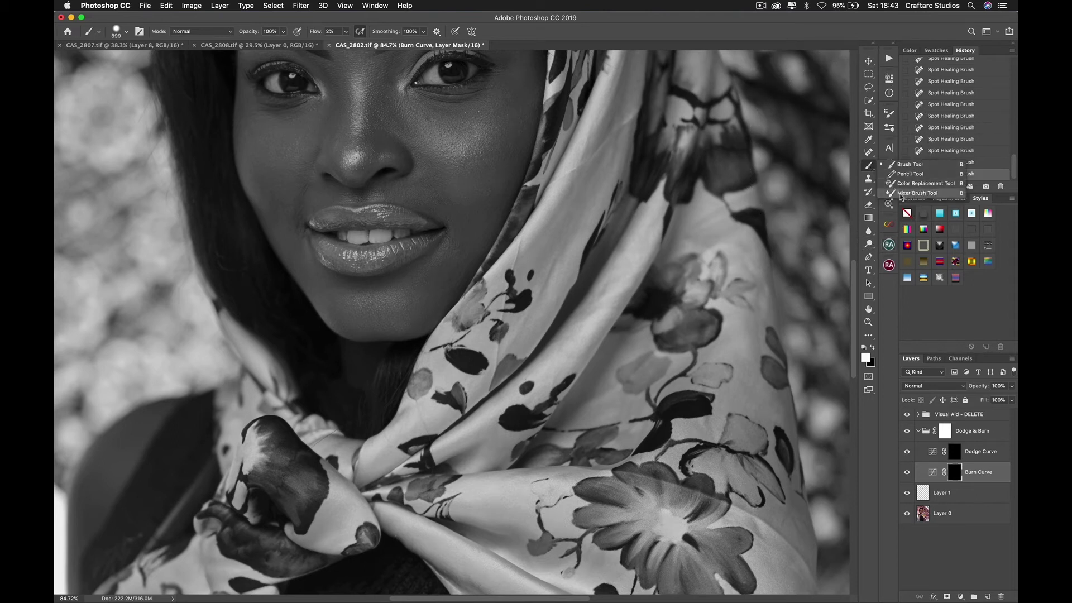
pyautogui.click(921, 197)
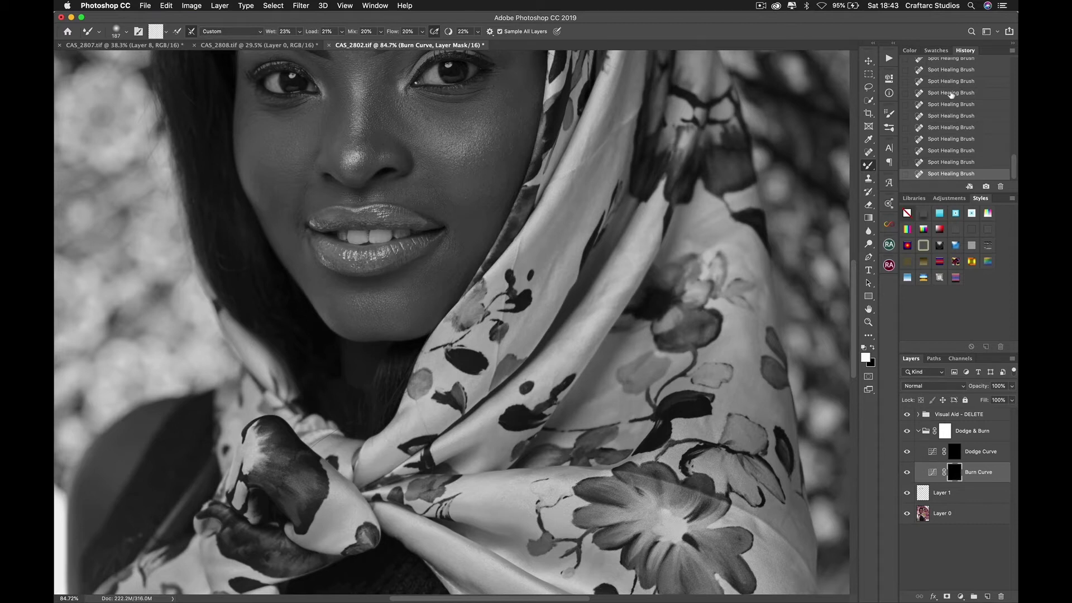
pyautogui.rightClick(870, 166)
pyautogui.click(918, 166)
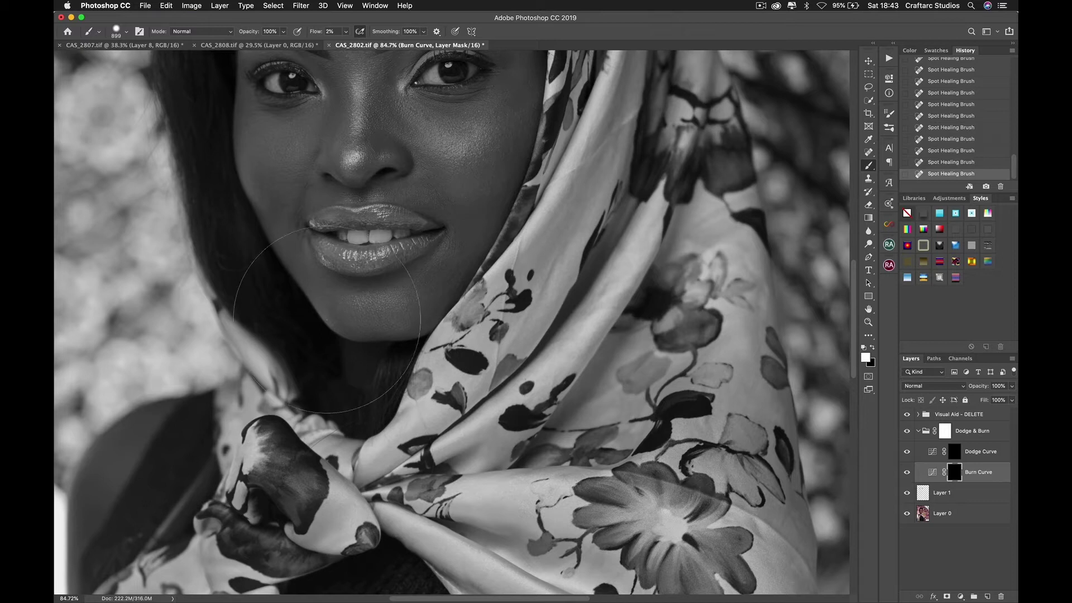
# - Shrink the brush to about 117 px and burn shadows around the right lip corner and chin
pyautogui.moveTo(445, 288)
pyautogui.mouseDown()
pyautogui.moveTo(373, 308)
pyautogui.moveTo(271, 308)
pyautogui.mouseUp()
pyautogui.moveTo(432, 328)
pyautogui.mouseDown()
pyautogui.moveTo(412, 440)
pyautogui.moveTo(425, 318)
pyautogui.moveTo(405, 335)
pyautogui.mouseUp()
pyautogui.moveTo(425, 312)
pyautogui.mouseDown()
pyautogui.moveTo(393, 349)
pyautogui.moveTo(422, 315)
pyautogui.moveTo(401, 343)
pyautogui.mouseUp()
pyautogui.moveTo(401, 343)
pyautogui.mouseDown()
pyautogui.moveTo(426, 308)
pyautogui.moveTo(407, 335)
pyautogui.moveTo(412, 321)
pyautogui.mouseUp()
pyautogui.moveTo(412, 322)
pyautogui.mouseDown()
pyautogui.moveTo(427, 300)
pyautogui.moveTo(395, 342)
pyautogui.mouseUp()
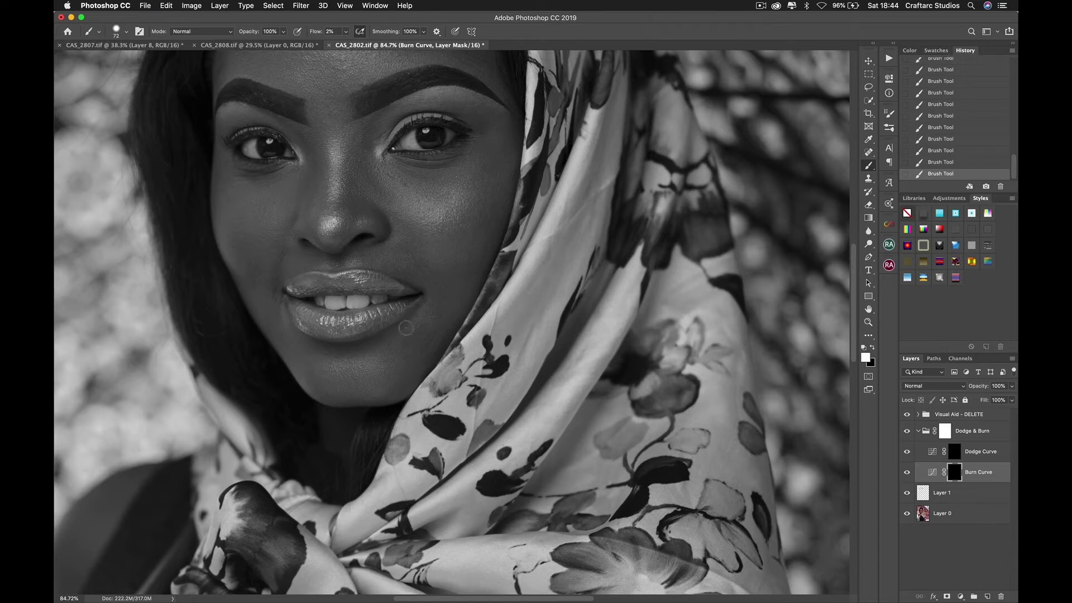
# - Resize the brush to 49 then 72 px, re-enable Burn Curve, and target the Dodge Curve mask
pyautogui.moveTo(290, 325); pyautogui.dragTo(283, 325)
pyautogui.moveTo(429, 316); pyautogui.dragTo(436, 316)
pyautogui.click(907, 473)
pyautogui.click(961, 453)
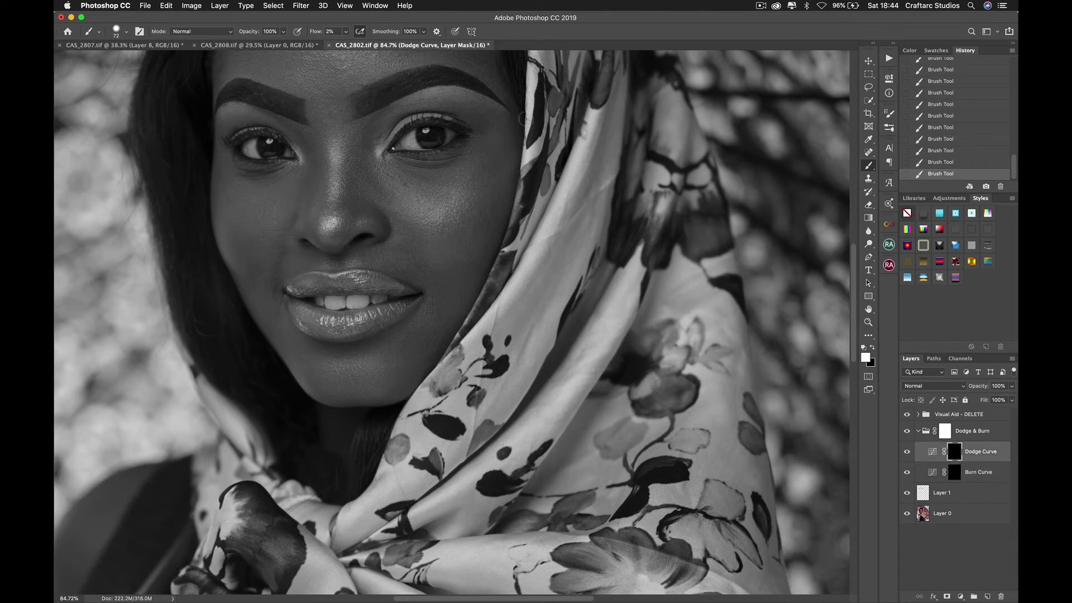
# - Paint white on the Dodge Curve mask at 124 px to brighten under the eye, then resize to 82 px
pyautogui.keyDown('ctrl'); pyautogui.keyDown('alt'); pyautogui.moveTo(450, 185); pyautogui.dragTo(476, 192); pyautogui.keyUp('alt'); pyautogui.keyUp('ctrl')
pyautogui.moveTo(241, 203)
pyautogui.mouseDown()
pyautogui.moveTo(242, 190)
pyautogui.moveTo(288, 191)
pyautogui.moveTo(241, 203)
pyautogui.mouseUp()
pyautogui.keyDown('ctrl'); pyautogui.keyDown('alt'); pyautogui.click(409, 263); pyautogui.keyUp('alt'); pyautogui.keyUp('ctrl')
pyautogui.moveTo(409, 263); pyautogui.dragTo(420, 263)
# - Toggle the Dodge & Burn group off and on to compare, and reselect the Dodge Curve mask
pyautogui.click(955, 473)
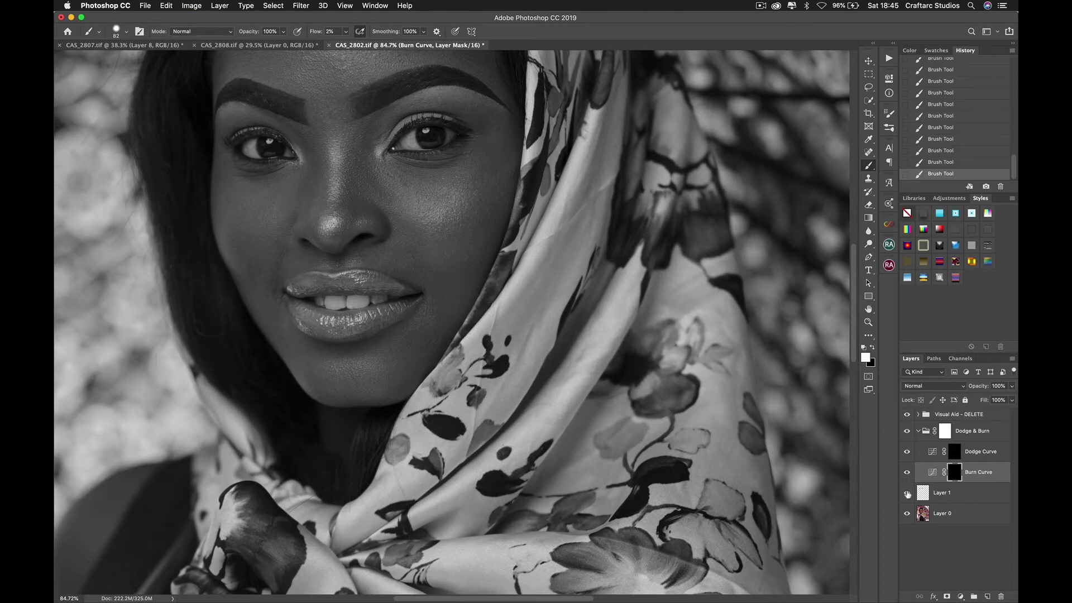
pyautogui.click(909, 432)
pyautogui.click(908, 431)
pyautogui.click(954, 453)
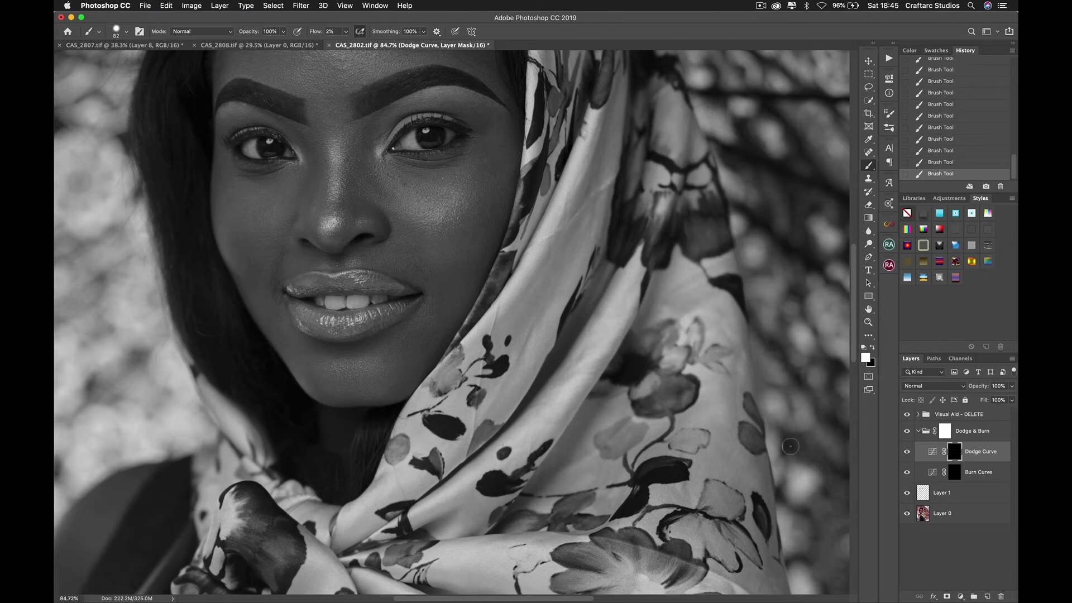
pyautogui.click(919, 431)
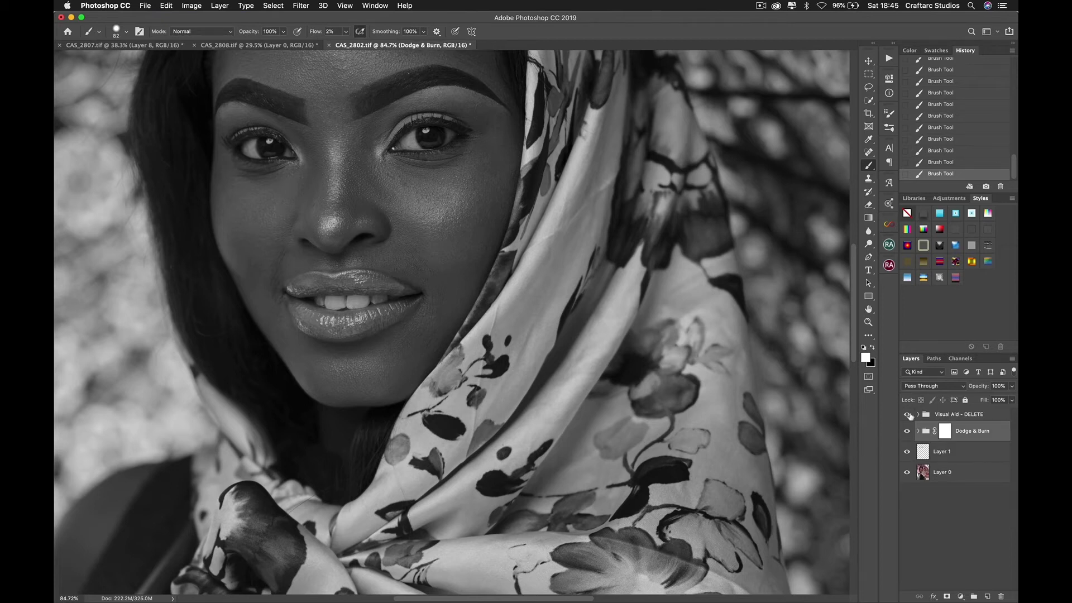
# - Hide the Visual Aid - DELETE group and toggle Dodge & Burn to compare before and after
pyautogui.click(908, 415)
pyautogui.click(908, 433)
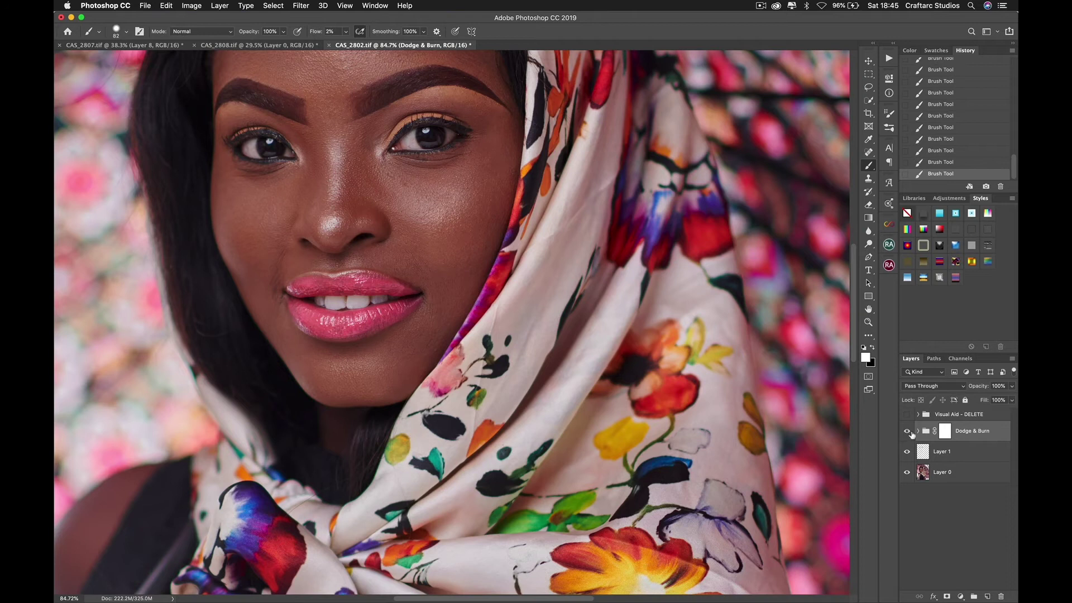
pyautogui.click(910, 433)
pyautogui.click(910, 434)
# - Select the Burn Curve layer in the Dodge & Burn group and fit the photo on screen
pyautogui.click(919, 432)
pyautogui.click(916, 471)
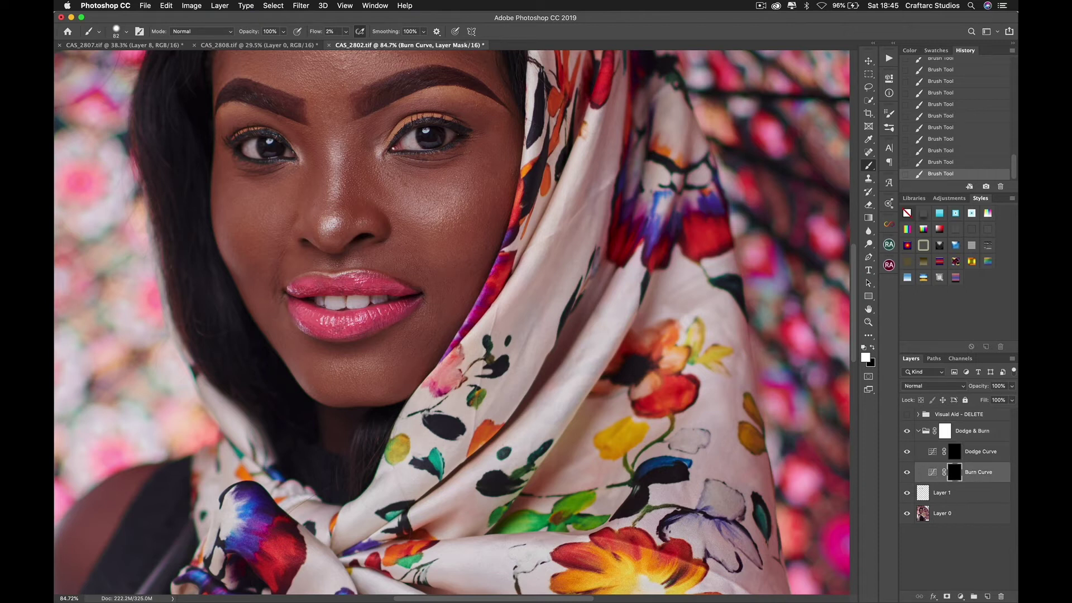
pyautogui.moveTo(412, 318); pyautogui.dragTo(415, 319)
pyautogui.press('super+0')
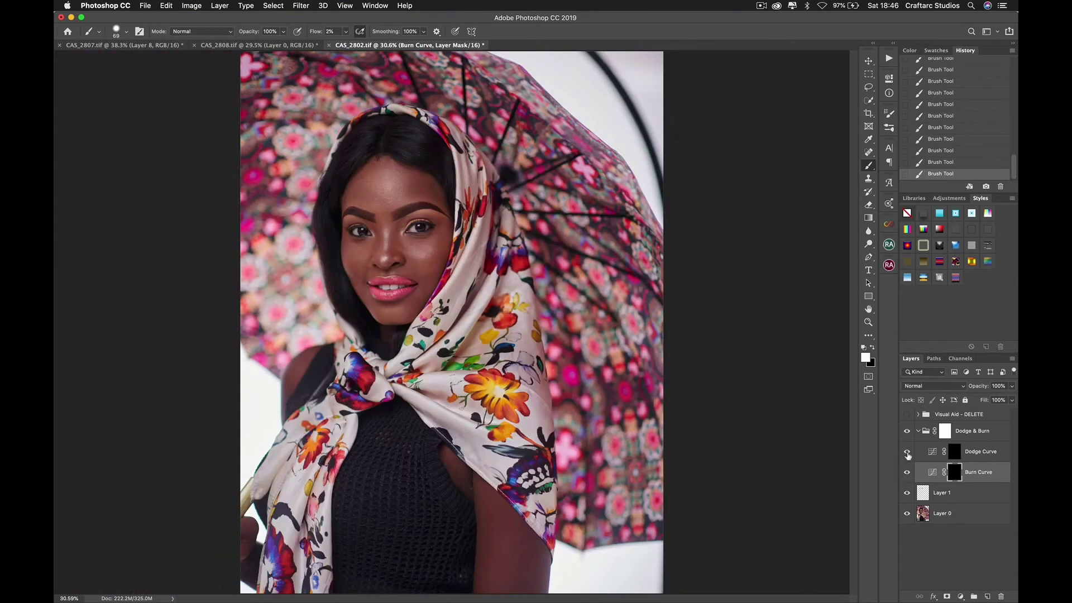
# - Collapse Dodge & Burn and delete the Visual Aid - DELETE group
pyautogui.press('v')
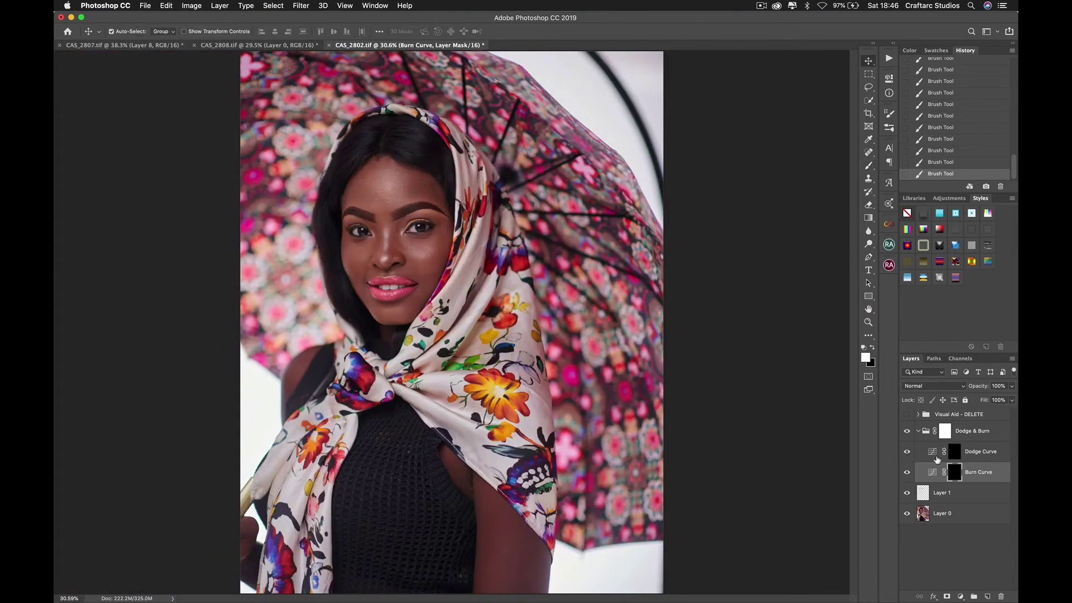
pyautogui.click(916, 433)
pyautogui.click(950, 419)
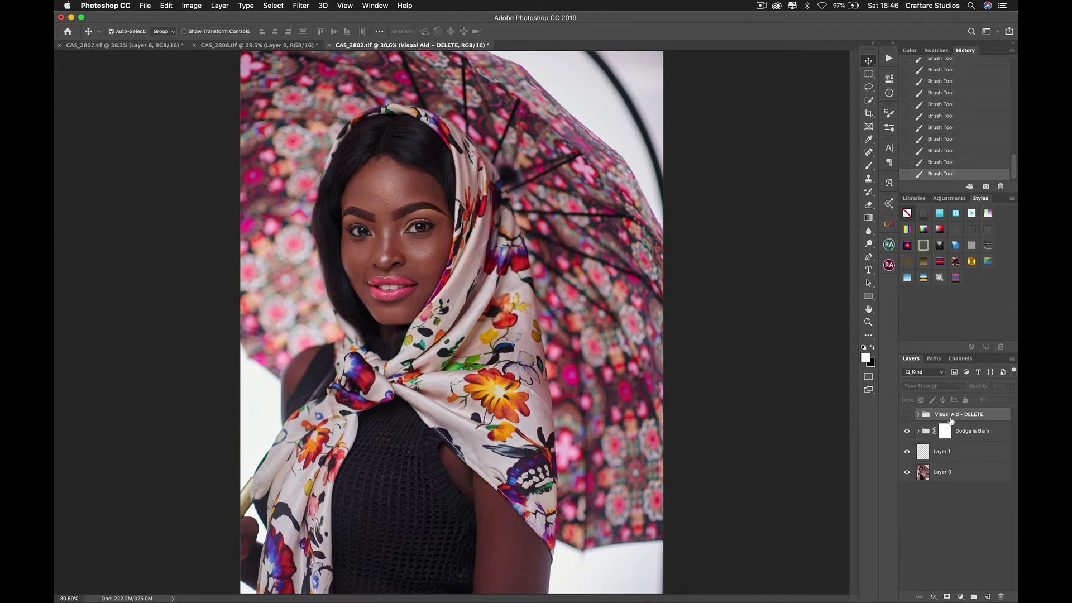
pyautogui.press('Delete')
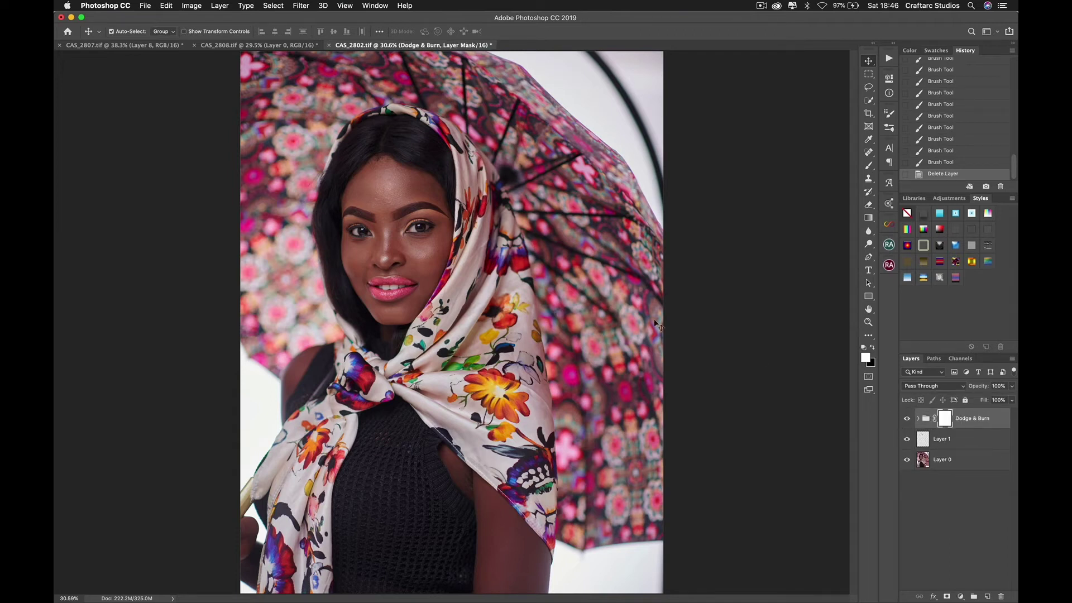
# - Bring the face and forehead into view and select Layer 1
pyautogui.scroll(6, 406, 268)
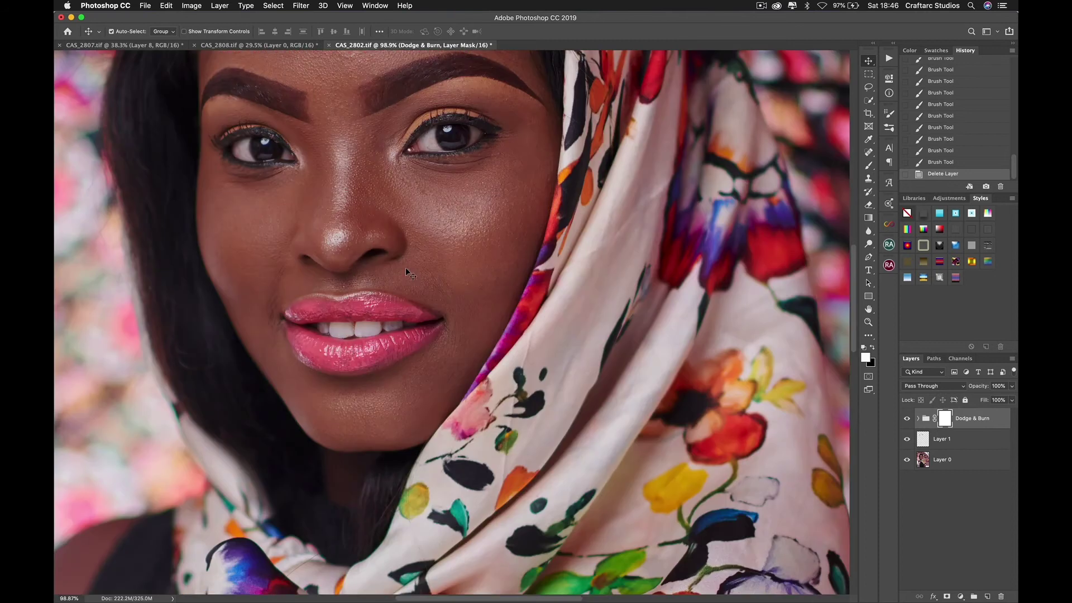
pyautogui.scroll(-1, 405, 272)
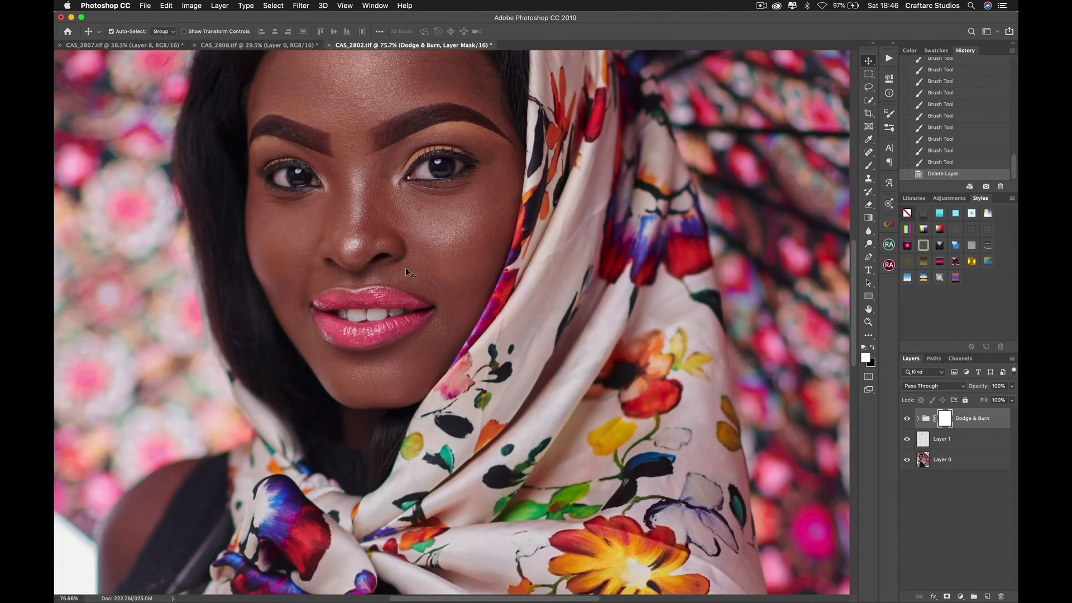
pyautogui.moveTo(564, 137); pyautogui.dragTo(559, 221)
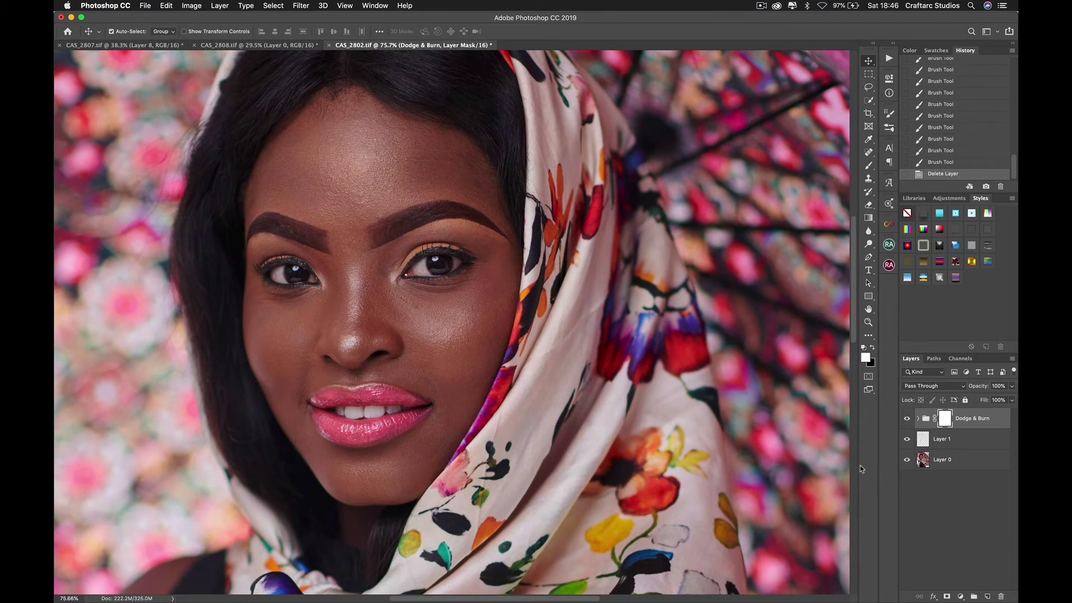
pyautogui.click(946, 439)
# - Heal three skin blemishes on Layer 1 with an enlarged Spot Healing Brush
pyautogui.press('j')
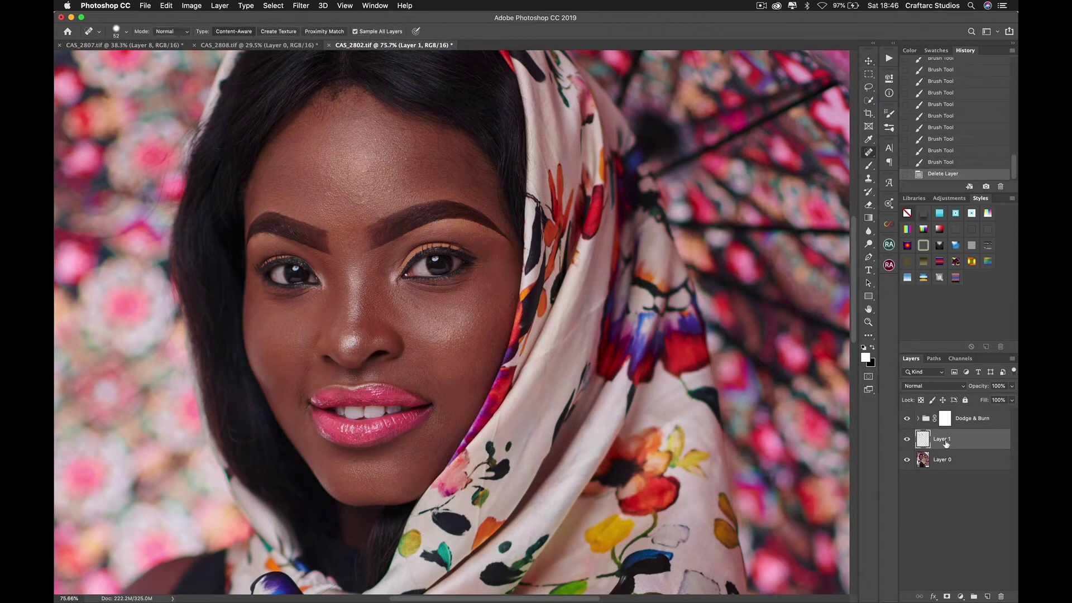
pyautogui.moveTo(352, 232); pyautogui.dragTo(355, 235)
pyautogui.click(350, 240)
pyautogui.click(353, 238)
pyautogui.click(360, 231)
# - Heal stray spots along both eyebrows and the hair edge, then select the Dodge & Burn group
pyautogui.click(289, 226)
pyautogui.click(418, 225)
pyautogui.click(430, 205)
pyautogui.click(437, 202)
pyautogui.click(444, 200)
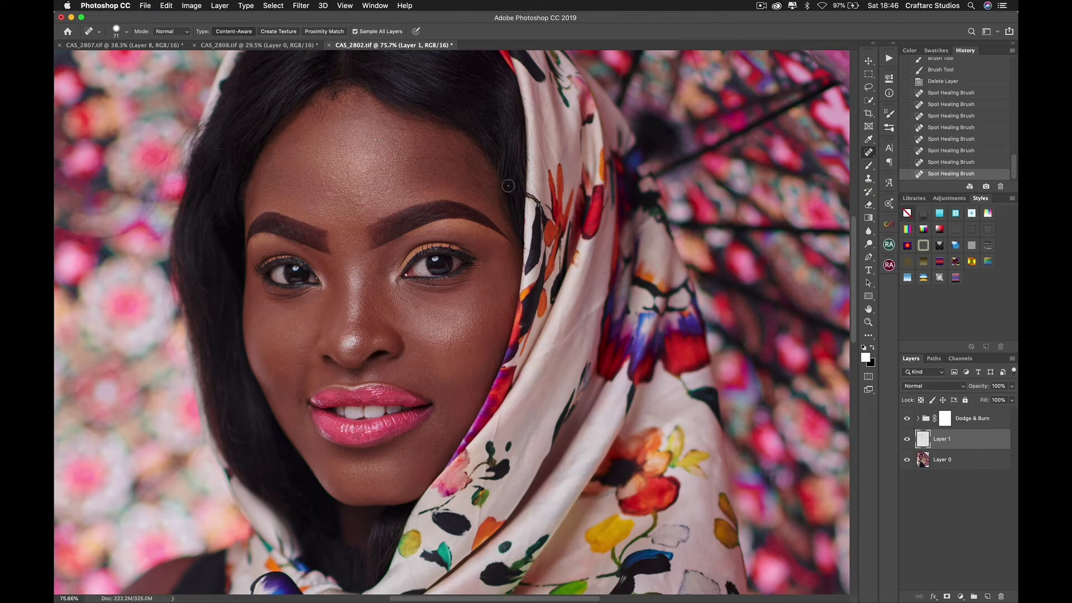
pyautogui.click(518, 222)
pyautogui.press('v')
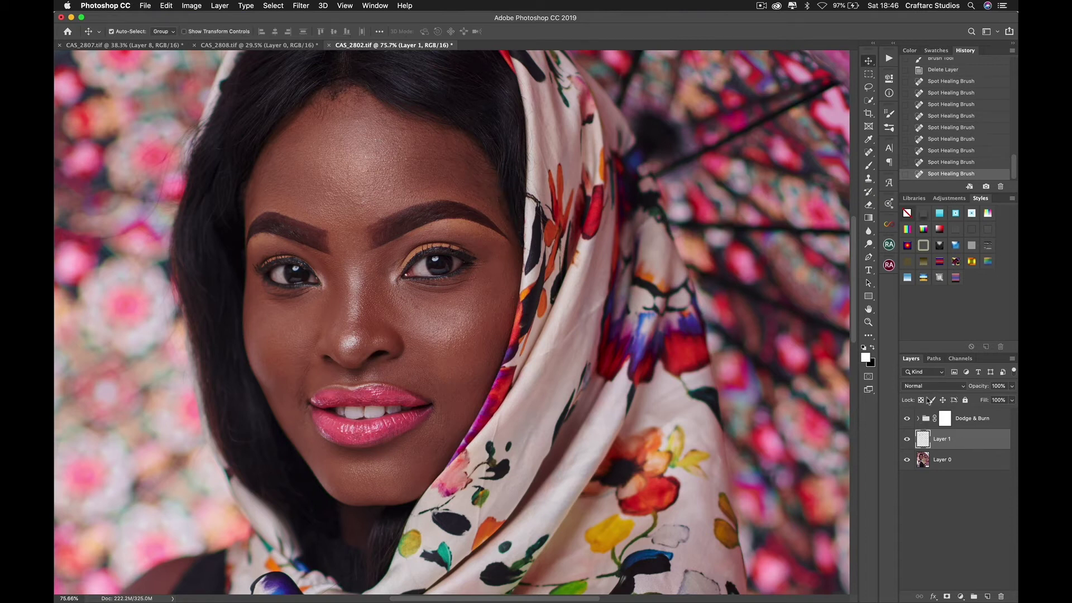
pyautogui.click(968, 418)
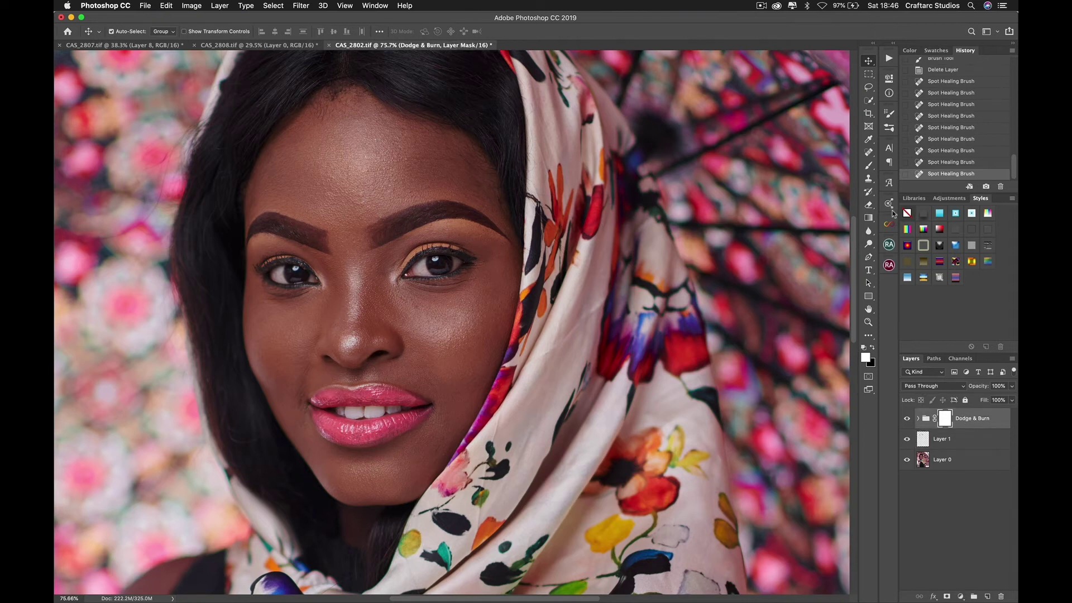
# - Run Beauty Retouch's Frequency Separation 16-bit, accepting the Gaussian Blur radius, and centre the face
pyautogui.click(889, 244)
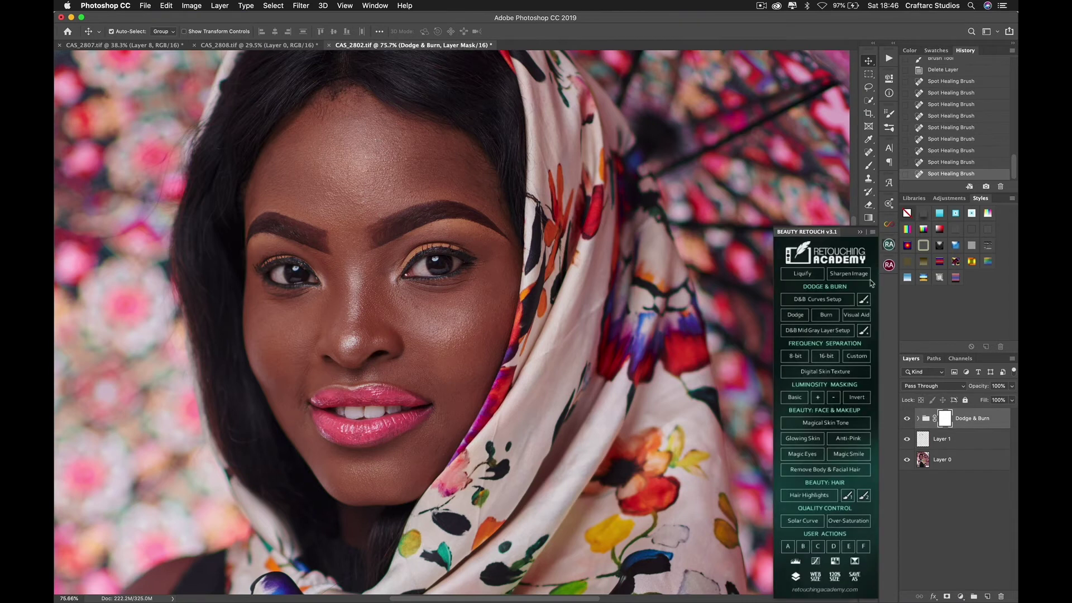
pyautogui.click(827, 355)
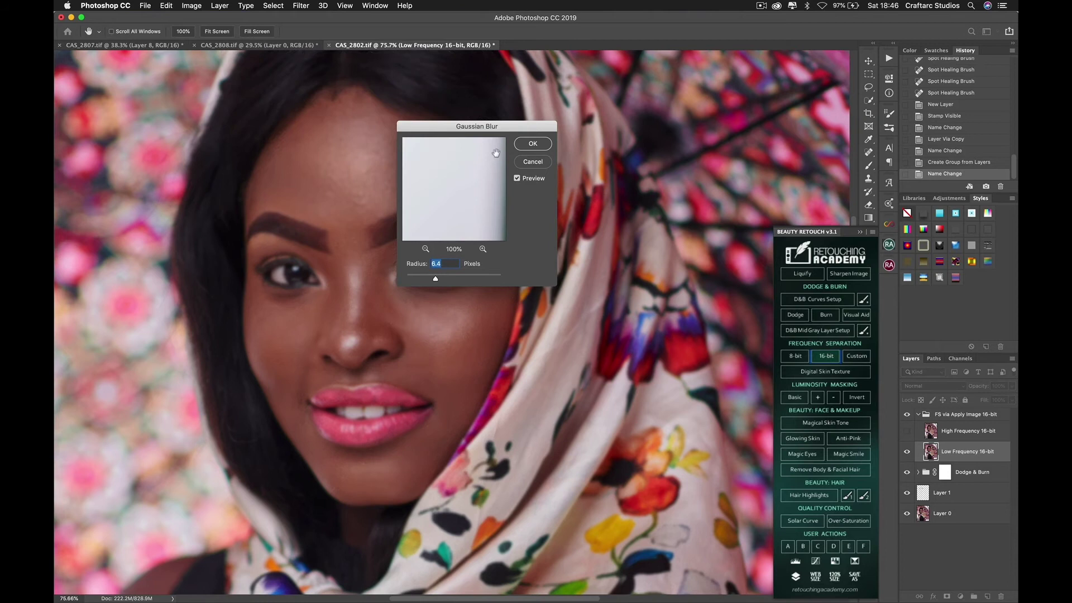
pyautogui.click(543, 144)
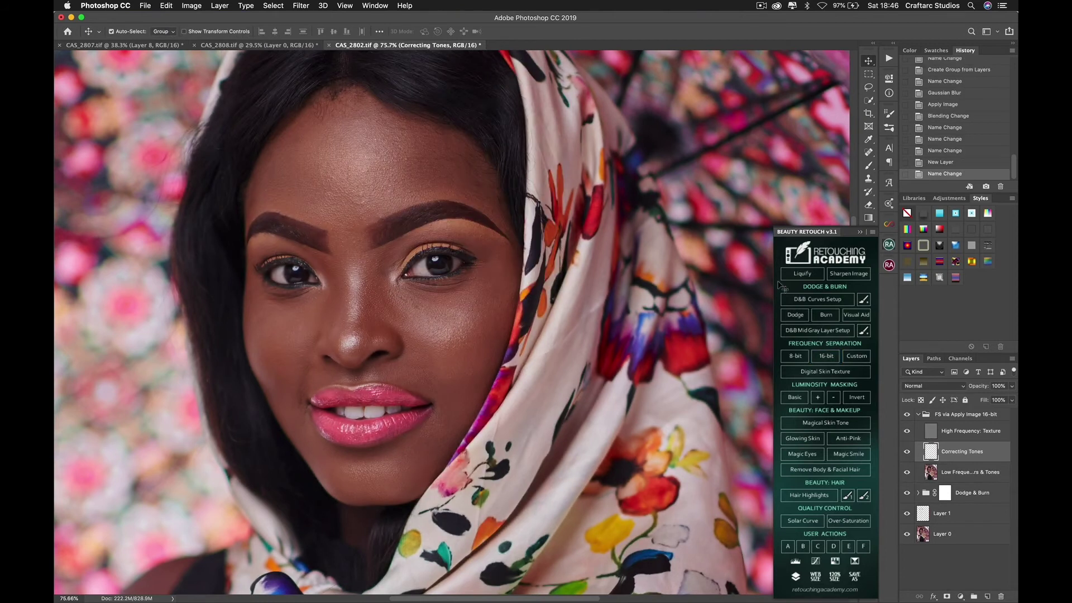
pyautogui.click(860, 232)
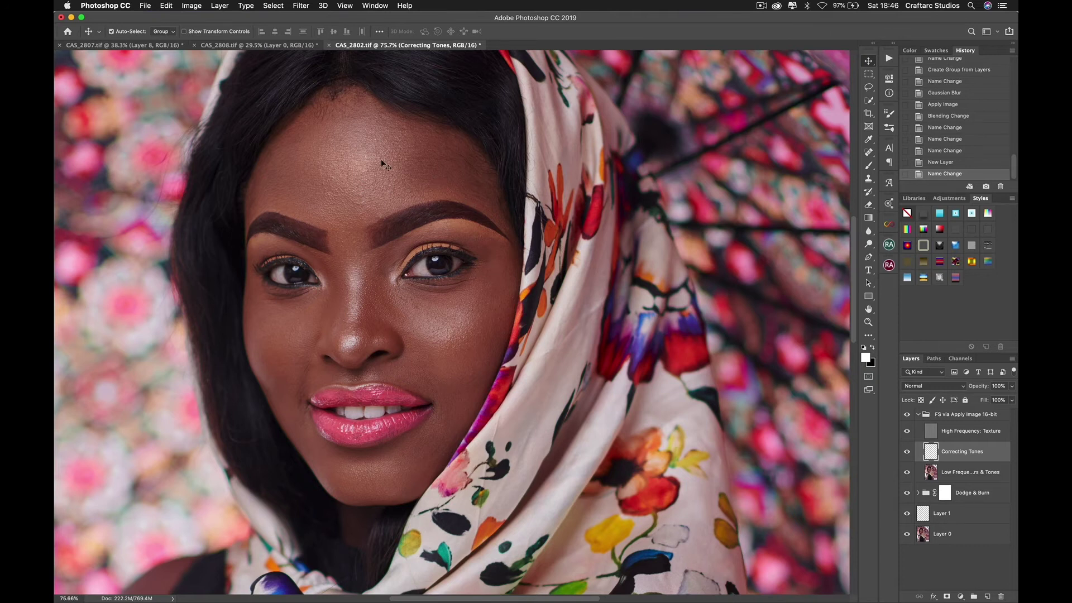
pyautogui.scroll(-3, 381, 159)
pyautogui.moveTo(527, 338); pyautogui.dragTo(575, 346)
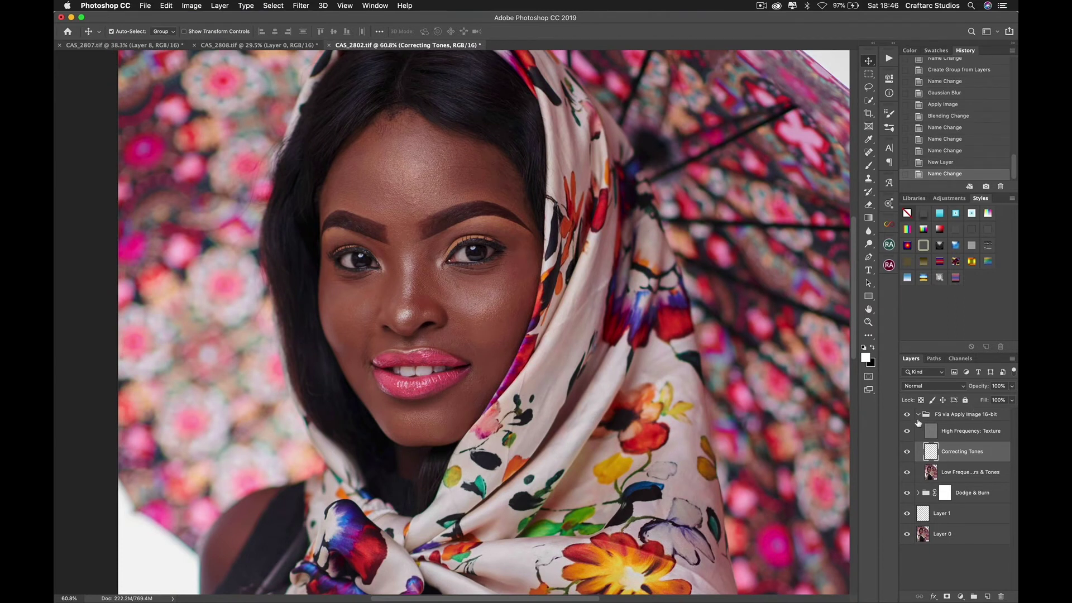
# - Hide the High Frequency: Texture layer and switch to a Mixer Brush enlarged to 531 px
pyautogui.click(907, 432)
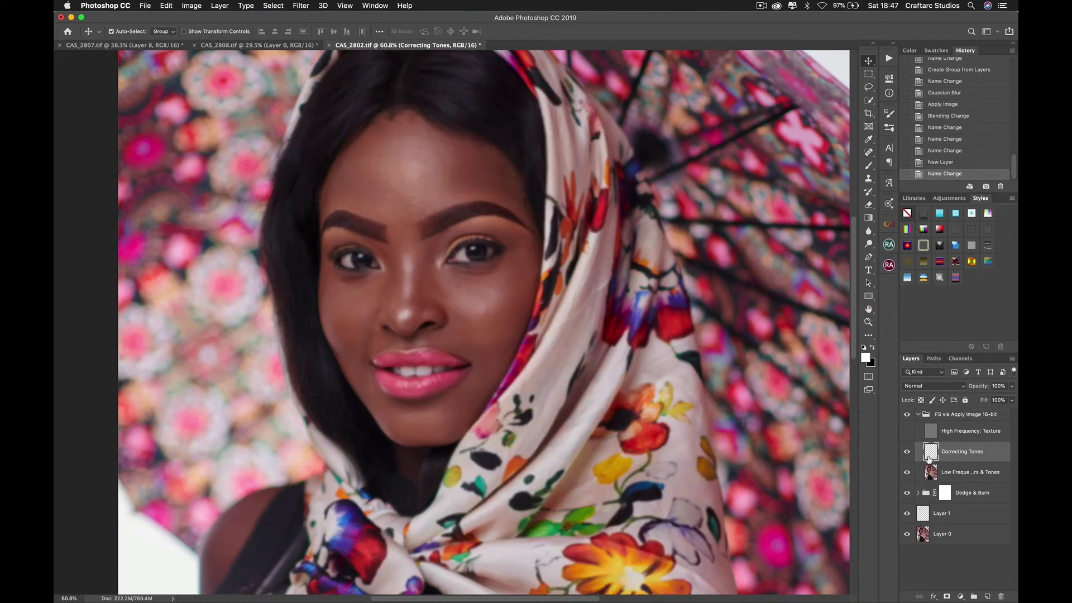
pyautogui.press('b')
pyautogui.rightClick(869, 167)
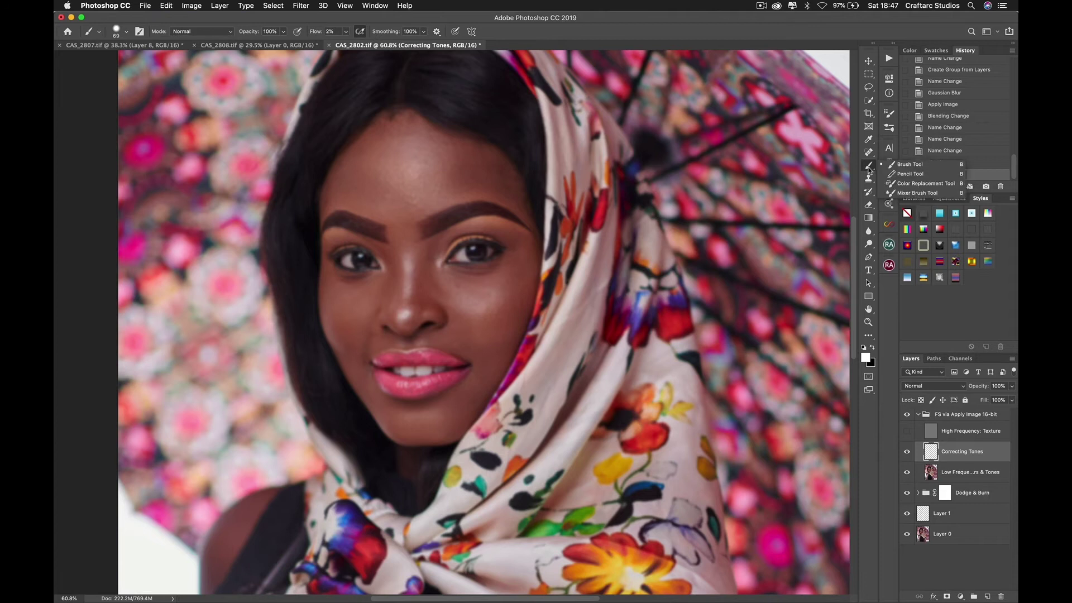
pyautogui.click(921, 193)
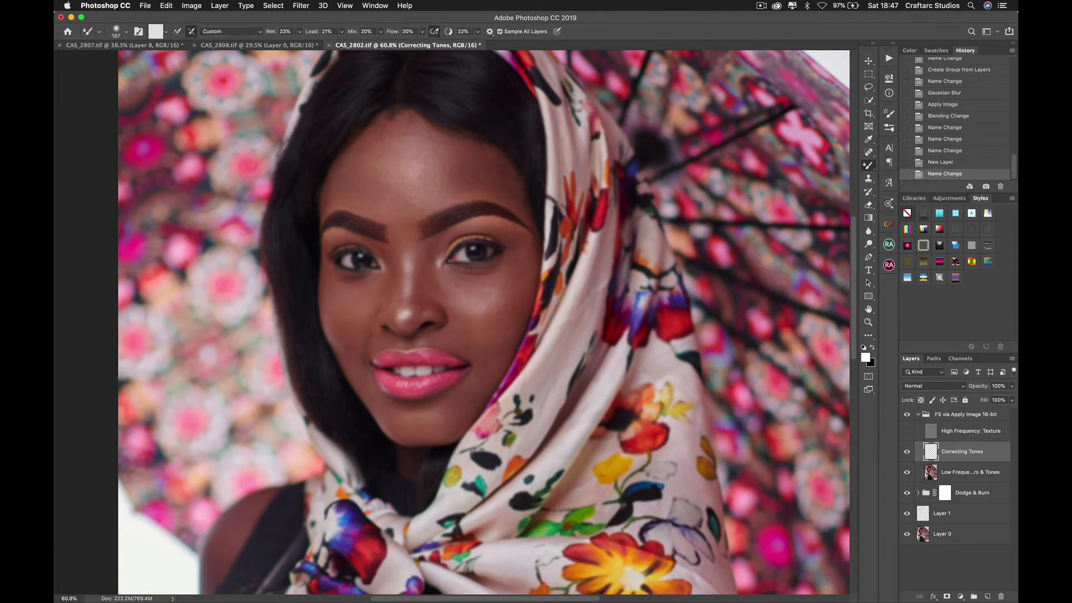
pyautogui.moveTo(415, 177)
pyautogui.mouseDown()
pyautogui.moveTo(447, 177)
pyautogui.moveTo(393, 181)
pyautogui.moveTo(409, 182)
pyautogui.moveTo(390, 155)
pyautogui.mouseUp()
# - Blend the forehead skin tones with a series of Mixer Brush dabs
pyautogui.click(393, 167)
pyautogui.click(392, 172)
pyautogui.click(391, 178)
pyautogui.click(390, 183)
pyautogui.click(388, 189)
pyautogui.click(392, 186)
pyautogui.click(398, 183)
pyautogui.click(402, 181)
pyautogui.click(406, 178)
pyautogui.click(411, 176)
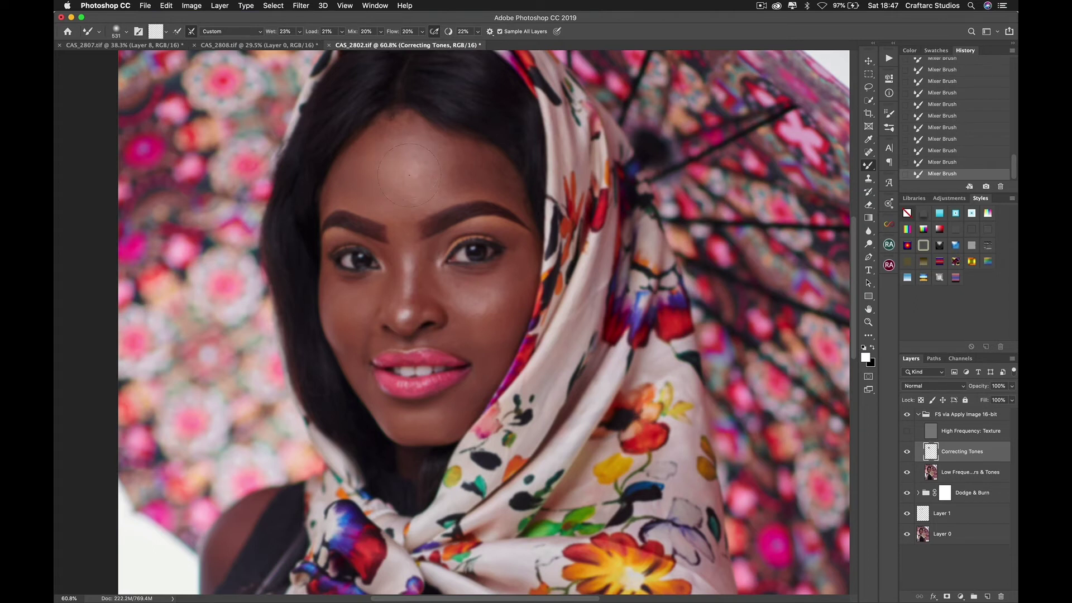
# - Resize the brush (306, then 210 px) and blend the right forehead hairline and under the eyebrow
pyautogui.moveTo(378, 173)
pyautogui.mouseDown()
pyautogui.moveTo(339, 167)
pyautogui.moveTo(328, 216)
pyautogui.mouseUp()
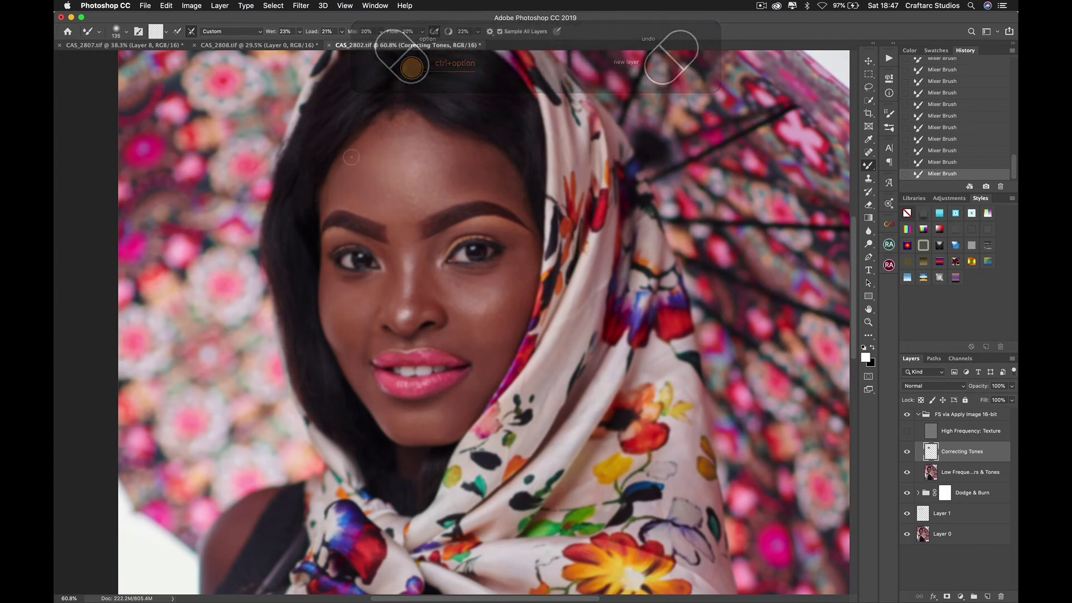
pyautogui.moveTo(365, 162); pyautogui.dragTo(368, 162)
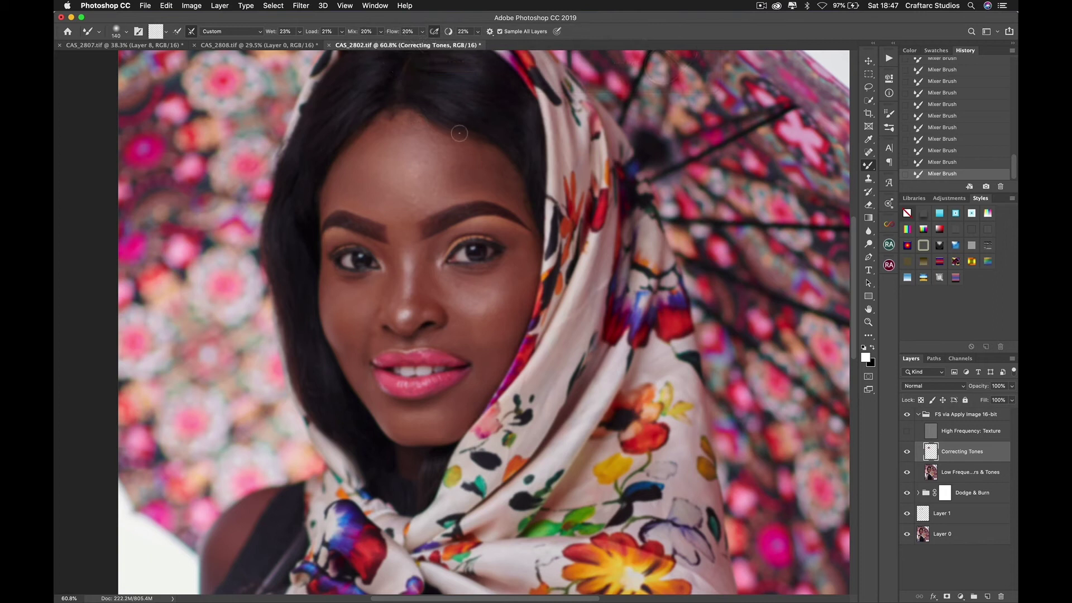
pyautogui.moveTo(459, 133); pyautogui.dragTo(484, 134)
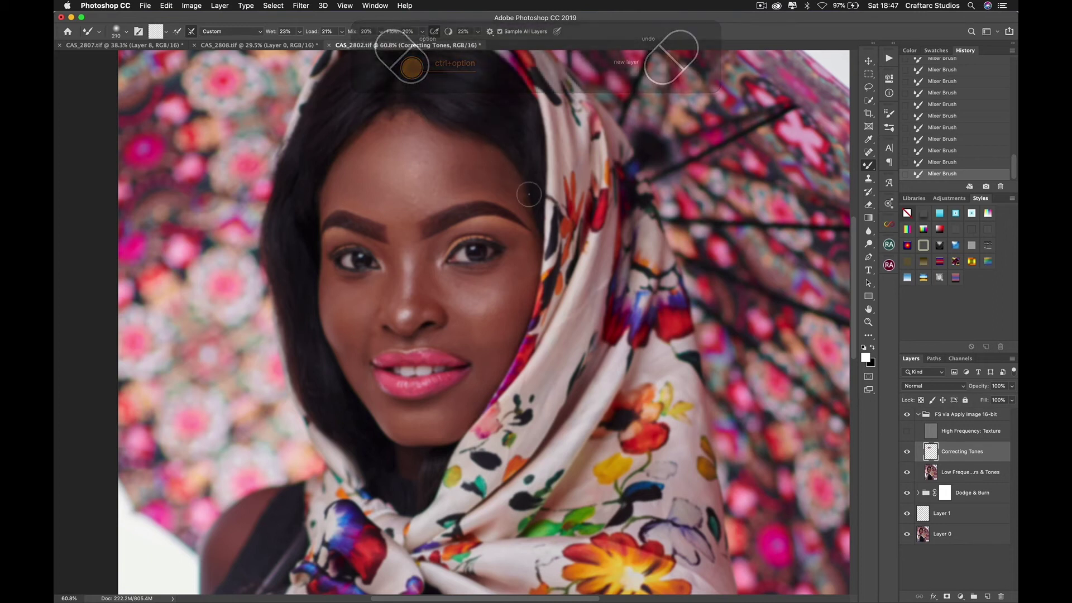
pyautogui.moveTo(463, 184)
pyautogui.mouseDown()
pyautogui.moveTo(497, 182)
pyautogui.moveTo(444, 178)
pyautogui.moveTo(520, 186)
pyautogui.moveTo(451, 171)
pyautogui.moveTo(508, 195)
pyautogui.moveTo(447, 187)
pyautogui.moveTo(538, 202)
pyautogui.moveTo(505, 191)
pyautogui.mouseUp()
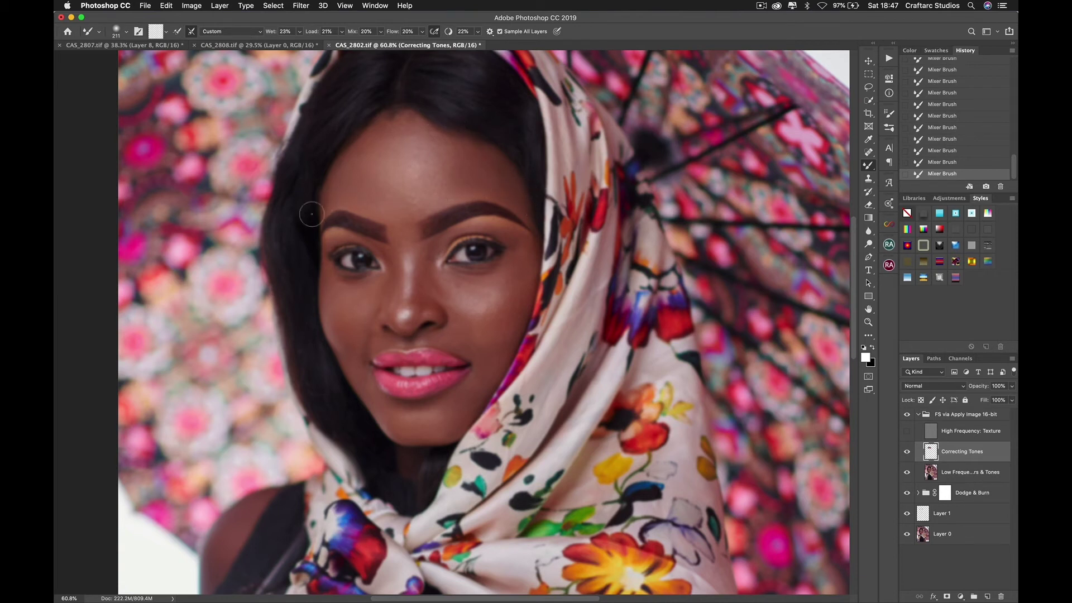
pyautogui.keyDown('ctrl'); pyautogui.keyDown('alt'); pyautogui.moveTo(422, 223); pyautogui.dragTo(400, 218); pyautogui.keyUp('alt'); pyautogui.keyUp('ctrl')
pyautogui.moveTo(349, 252)
pyautogui.keyDown('ctrl'); pyautogui.keyDown('alt'); pyautogui.mouseDown()
pyautogui.moveTo(337, 238)
pyautogui.moveTo(373, 251)
pyautogui.mouseUp(); pyautogui.keyUp('alt'); pyautogui.keyUp('ctrl')
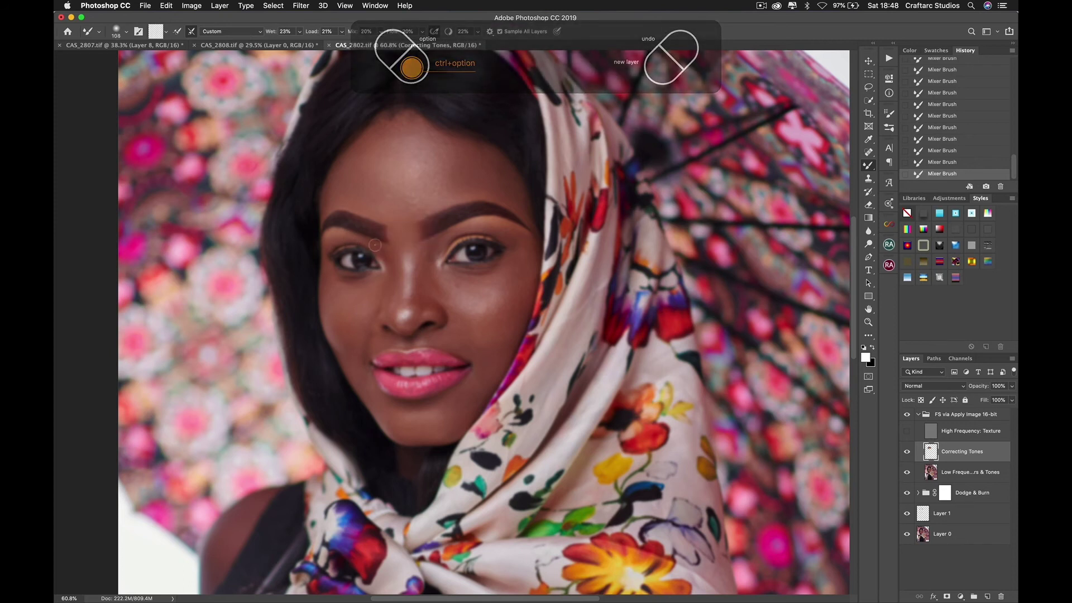
pyautogui.keyDown('ctrl'); pyautogui.keyDown('alt'); pyautogui.moveTo(342, 284); pyautogui.dragTo(391, 282); pyautogui.keyUp('alt'); pyautogui.keyUp('ctrl')
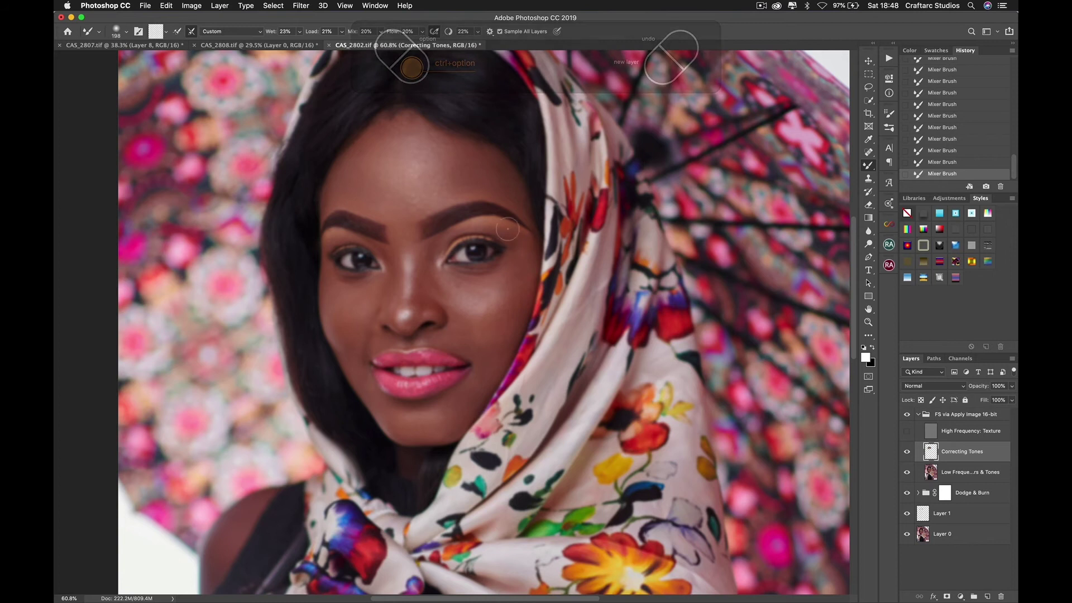
# - Blend the right brow, nose bridge and cheek, resizing the Mixer Brush to about 214, 204 and 277 px
pyautogui.keyDown('ctrl'); pyautogui.keyDown('alt'); pyautogui.moveTo(479, 230); pyautogui.dragTo(472, 232); pyautogui.keyUp('alt'); pyautogui.keyUp('ctrl')
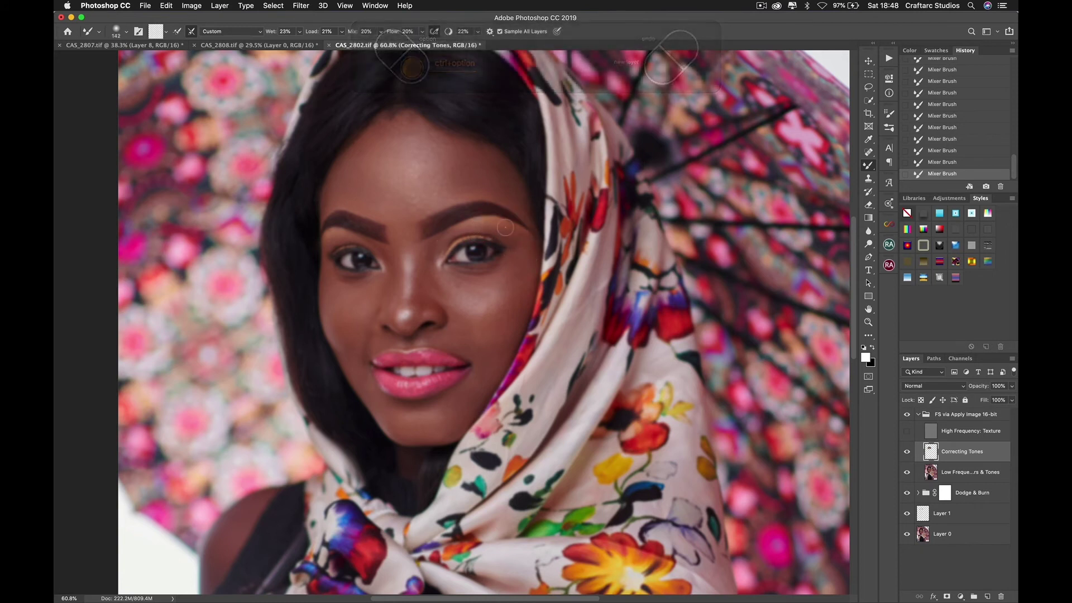
pyautogui.keyDown('ctrl'); pyautogui.keyDown('alt'); pyautogui.moveTo(400, 271); pyautogui.dragTo(397, 272); pyautogui.keyUp('alt'); pyautogui.keyUp('ctrl')
pyautogui.keyDown('ctrl'); pyautogui.keyDown('alt'); pyautogui.moveTo(405, 316); pyautogui.dragTo(411, 316); pyautogui.keyUp('alt'); pyautogui.keyUp('ctrl')
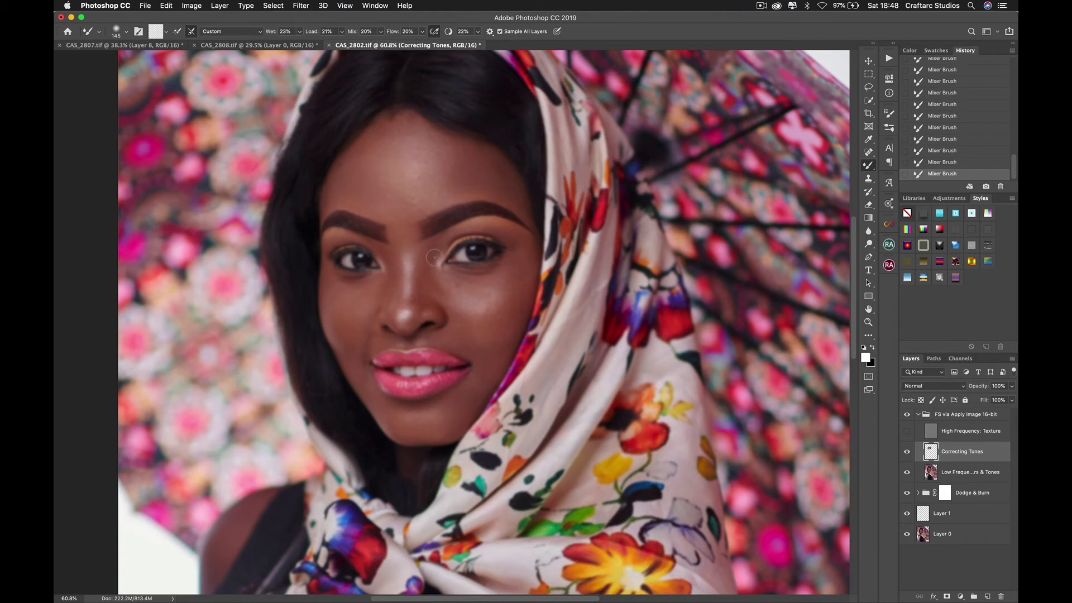
pyautogui.moveTo(440, 265); pyautogui.dragTo(454, 265)
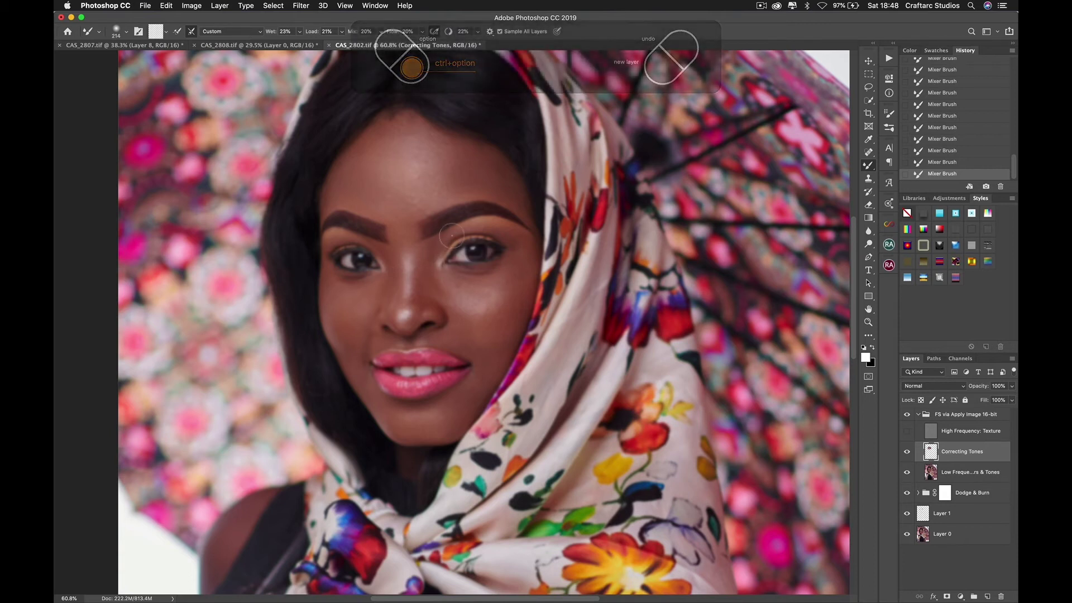
pyautogui.moveTo(402, 307); pyautogui.dragTo(391, 307)
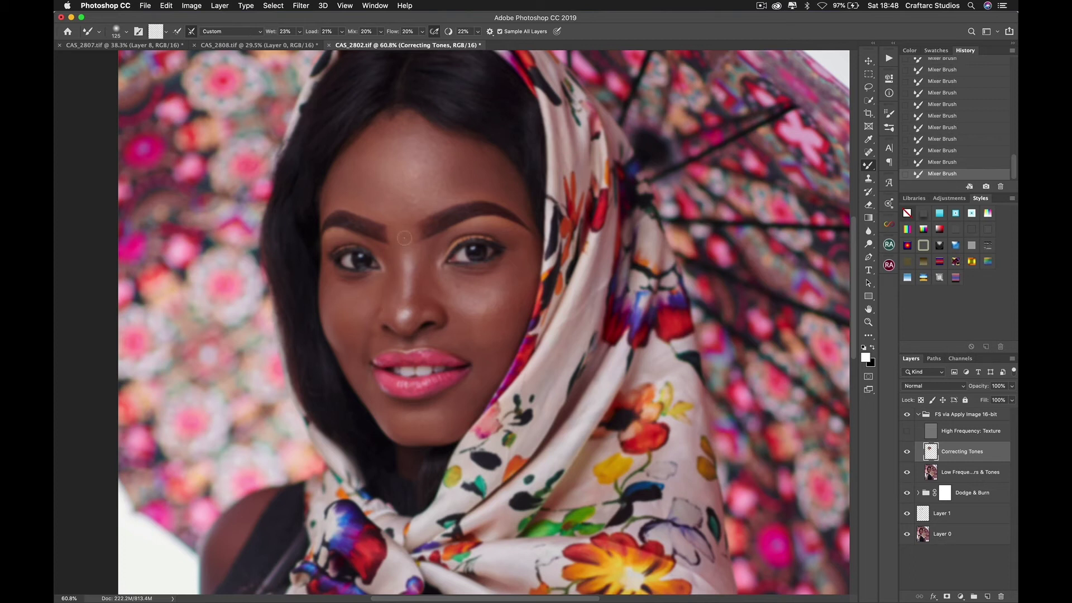
pyautogui.moveTo(453, 292); pyautogui.dragTo(486, 300)
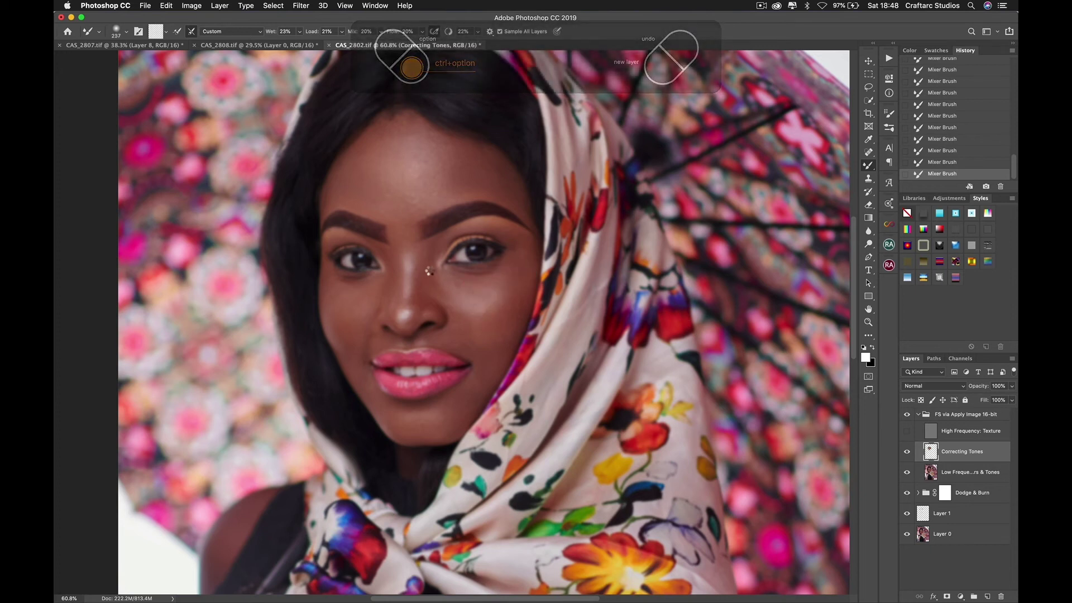
pyautogui.moveTo(526, 271); pyautogui.dragTo(536, 271)
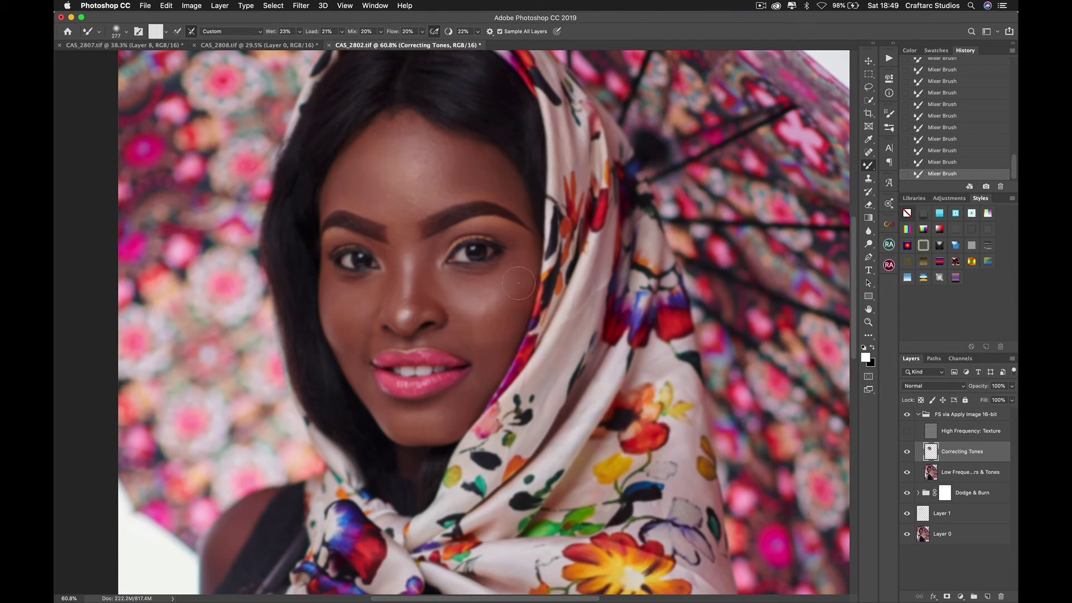
# - Blend the cheek, chin, left jaw edge, mouth corners and lips, resizing the brush to about 178 and 161 px
pyautogui.moveTo(464, 341)
pyautogui.keyDown('ctrl'); pyautogui.keyDown('alt'); pyautogui.mouseDown()
pyautogui.moveTo(445, 341)
pyautogui.moveTo(470, 341)
pyautogui.mouseUp(); pyautogui.keyUp('alt'); pyautogui.keyUp('ctrl')
pyautogui.moveTo(425, 426); pyautogui.dragTo(447, 418)
pyautogui.moveTo(357, 392); pyautogui.dragTo(364, 412)
pyautogui.hotkey('ctrl', 'alt')
pyautogui.moveTo(359, 383); pyautogui.dragTo(354, 383)
pyautogui.moveTo(343, 337); pyautogui.dragTo(361, 334)
pyautogui.moveTo(352, 363); pyautogui.dragTo(354, 367)
pyautogui.moveTo(376, 346); pyautogui.dragTo(362, 350)
pyautogui.moveTo(409, 366)
pyautogui.mouseDown()
pyautogui.moveTo(413, 352)
pyautogui.moveTo(400, 344)
pyautogui.mouseUp()
pyautogui.moveTo(411, 367); pyautogui.dragTo(403, 368)
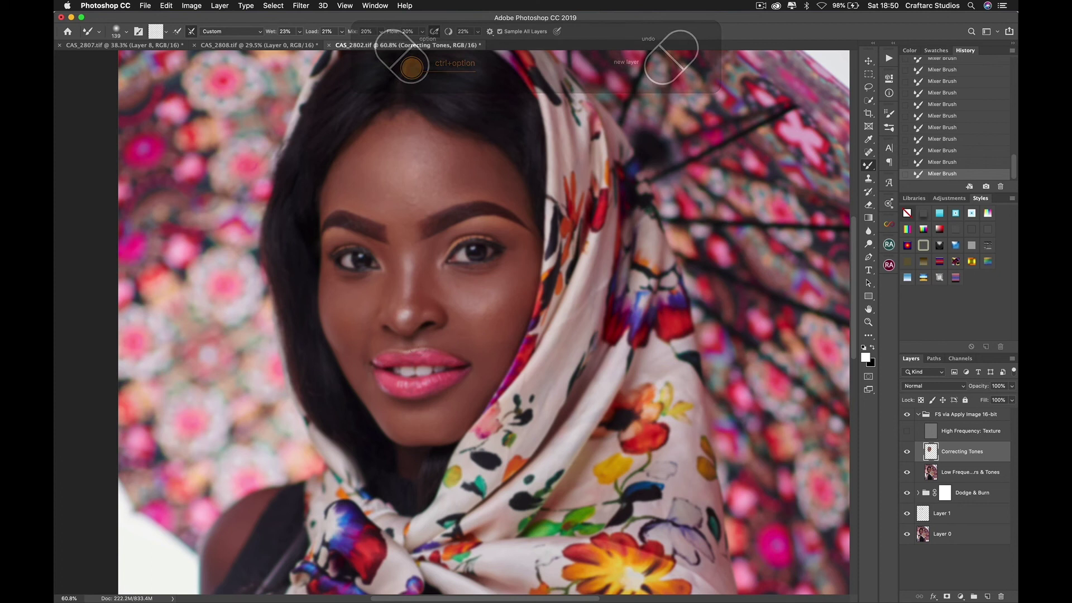
# - Blend the nose bridge and cheeks, resizing the Mixer Brush to about 173 and 245 px
pyautogui.hotkey('ctrl', 'alt')
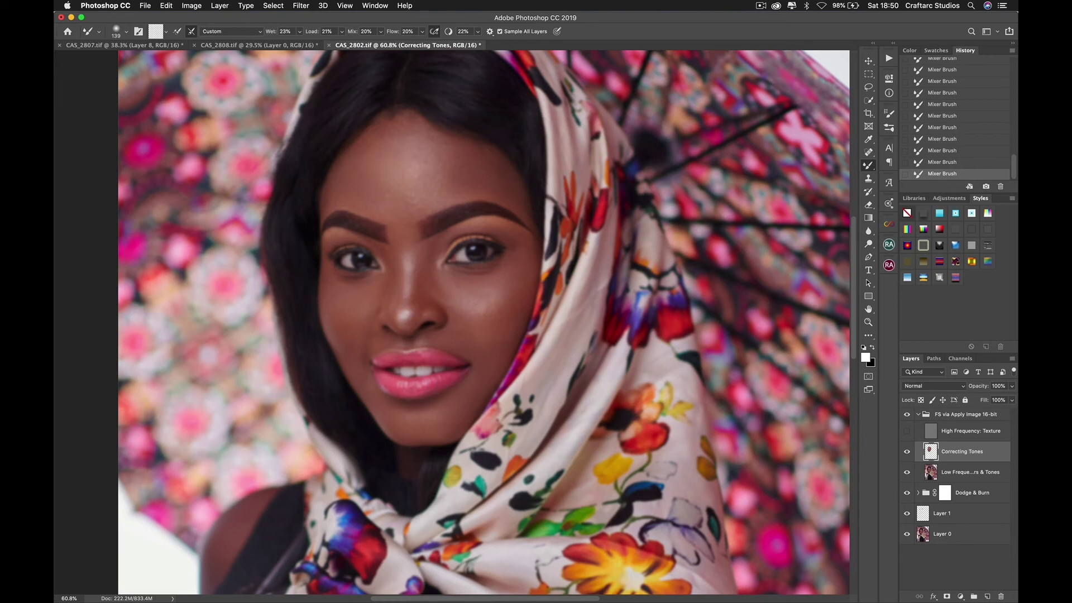
pyautogui.keyDown('ctrl'); pyautogui.keyDown('alt'); pyautogui.moveTo(378, 335); pyautogui.dragTo(383, 335); pyautogui.keyUp('alt'); pyautogui.keyUp('ctrl')
pyautogui.keyDown('ctrl'); pyautogui.keyDown('alt'); pyautogui.moveTo(353, 320); pyautogui.dragTo(362, 321); pyautogui.keyUp('alt'); pyautogui.keyUp('ctrl')
pyautogui.moveTo(416, 267); pyautogui.dragTo(408, 267)
pyautogui.hotkey('ctrl', 'alt')
pyautogui.hotkey('ctrl', 'alt')
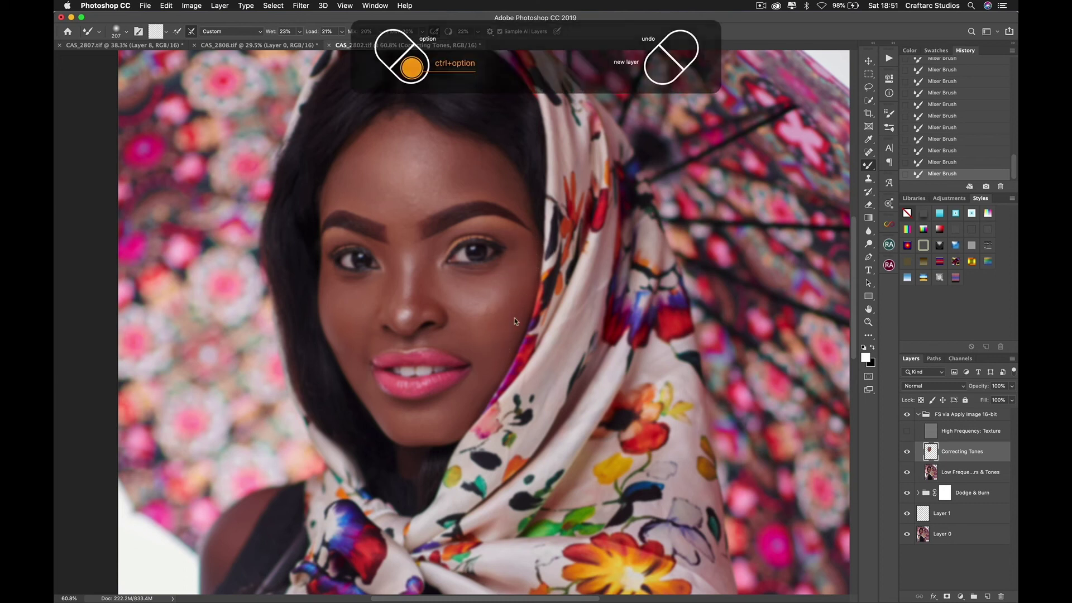
pyautogui.moveTo(478, 306); pyautogui.dragTo(505, 305)
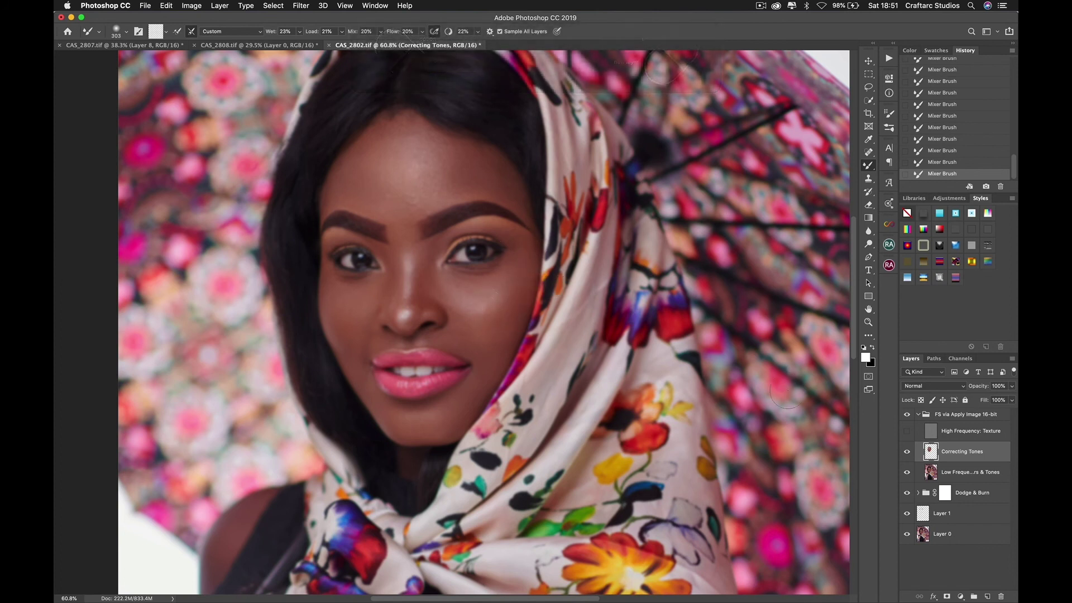
pyautogui.click(907, 432)
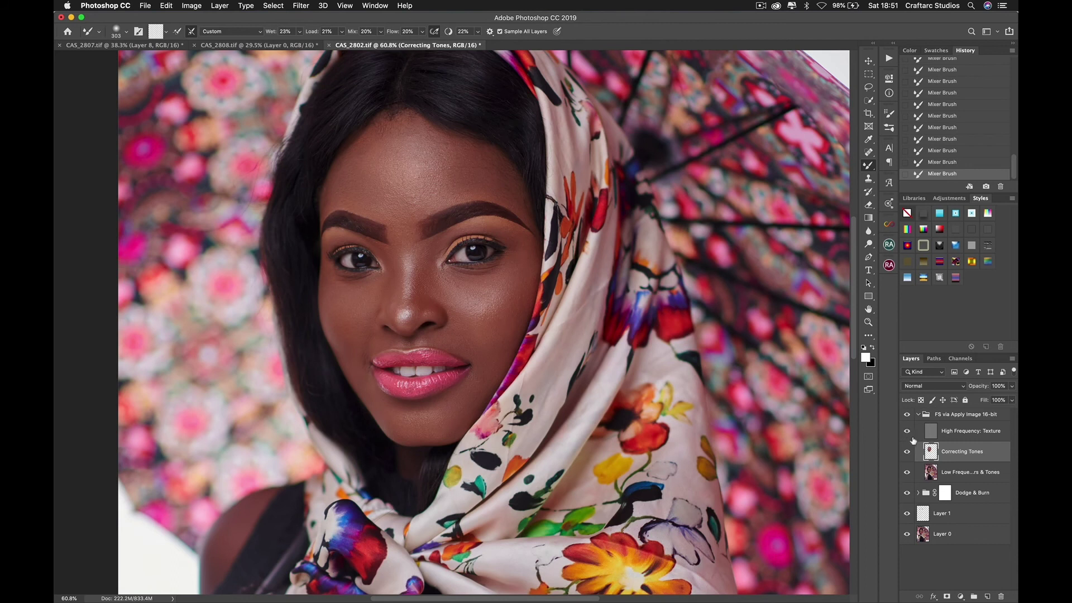
pyautogui.click(909, 415)
pyautogui.click(907, 431)
# - Fit the image to the window and blend the lower arm edge with a roughly 432 px Mixer Brush
pyautogui.moveTo(463, 425); pyautogui.dragTo(458, 427)
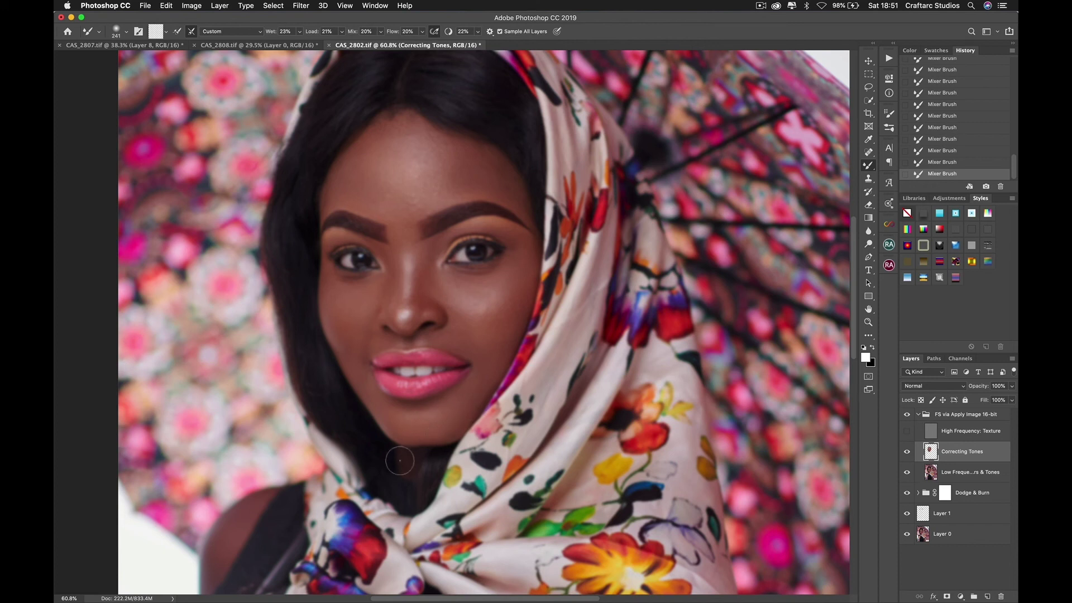
pyautogui.moveTo(411, 471); pyautogui.dragTo(402, 473)
pyautogui.press('super+0')
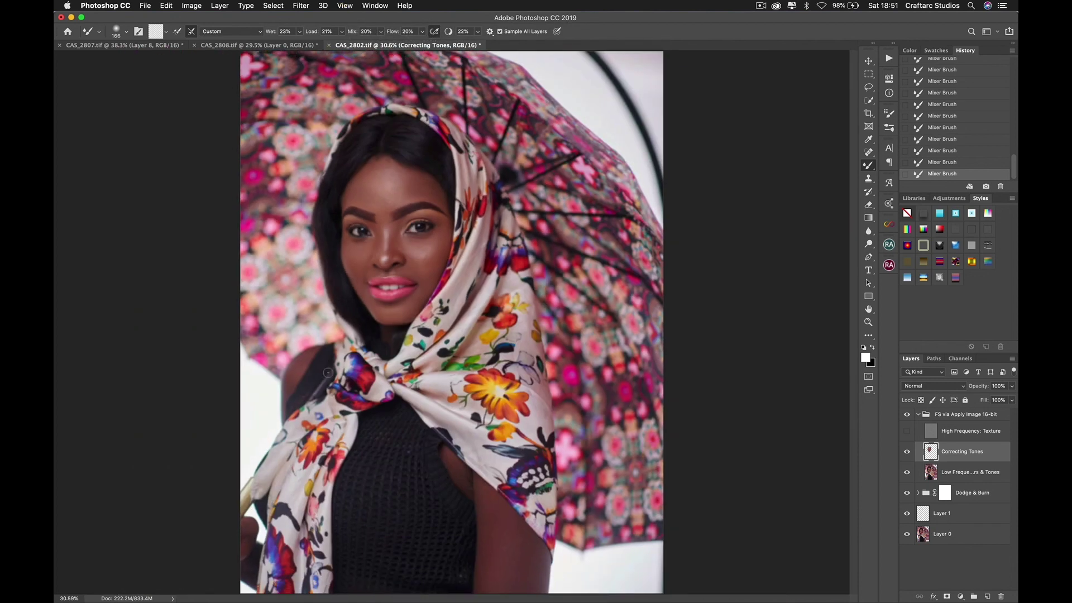
pyautogui.moveTo(328, 373); pyautogui.dragTo(306, 364)
pyautogui.moveTo(444, 474); pyautogui.dragTo(468, 476)
pyautogui.moveTo(493, 571); pyautogui.dragTo(502, 572)
pyautogui.moveTo(540, 582); pyautogui.dragTo(536, 553)
# - Show the High Frequency: Texture layer and blend the underarm and upper arm with a 420–658 px brush
pyautogui.click(907, 431)
pyautogui.moveTo(527, 553)
pyautogui.mouseDown()
pyautogui.moveTo(536, 553)
pyautogui.moveTo(487, 511)
pyautogui.moveTo(529, 581)
pyautogui.moveTo(524, 570)
pyautogui.moveTo(509, 585)
pyautogui.mouseUp()
pyautogui.moveTo(496, 526)
pyautogui.mouseDown()
pyautogui.moveTo(479, 515)
pyautogui.moveTo(492, 520)
pyautogui.mouseUp()
pyautogui.moveTo(481, 474)
pyautogui.mouseDown()
pyautogui.moveTo(487, 495)
pyautogui.moveTo(467, 476)
pyautogui.moveTo(485, 505)
pyautogui.mouseUp()
pyautogui.keyDown('ctrl'); pyautogui.keyDown('alt'); pyautogui.click(523, 576); pyautogui.keyUp('alt'); pyautogui.keyUp('ctrl')
pyautogui.moveTo(524, 576); pyautogui.dragTo(550, 576)
pyautogui.click(907, 415)
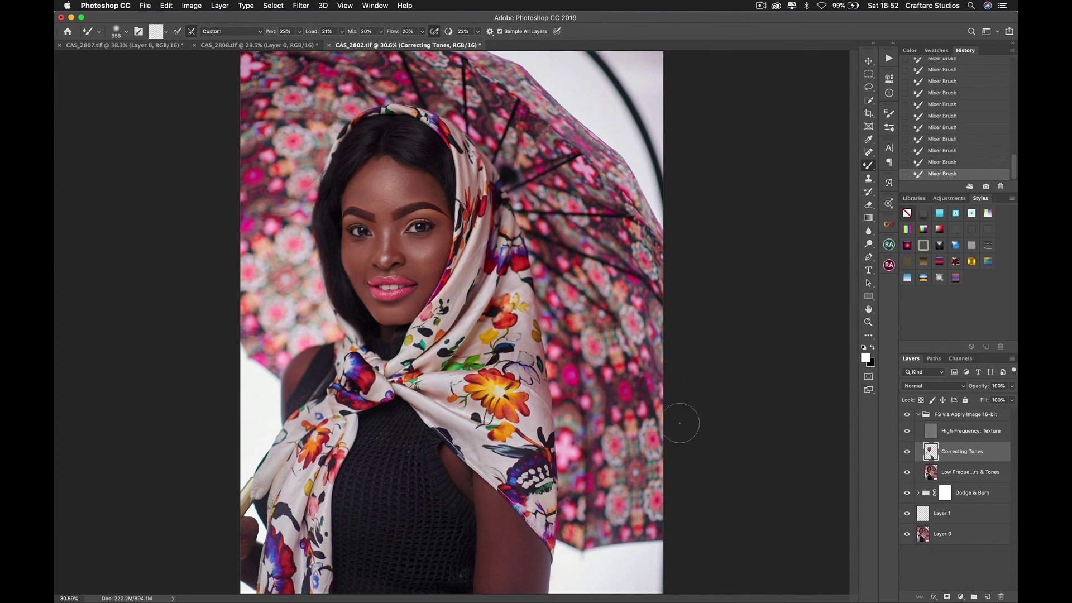
# - Compare the portrait with the FS via Apply Image 16-bit group hidden and shown, then collapse and select the group
pyautogui.press('v')
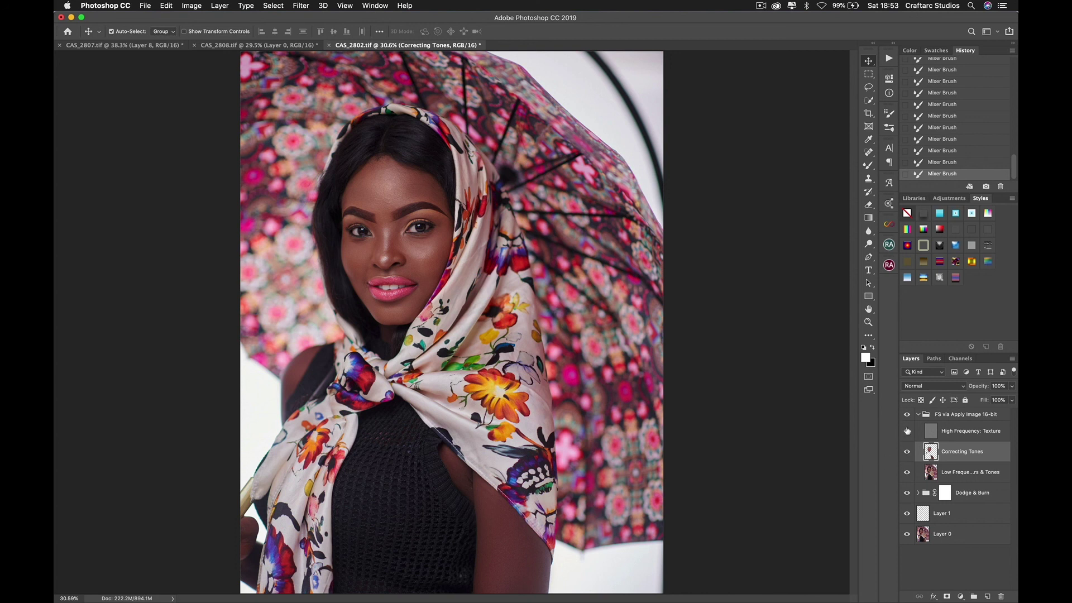
pyautogui.click(908, 417)
pyautogui.click(909, 414)
pyautogui.click(908, 416)
pyautogui.click(907, 416)
pyautogui.press('super+minus')
pyautogui.press('super+0')
pyautogui.click(918, 414)
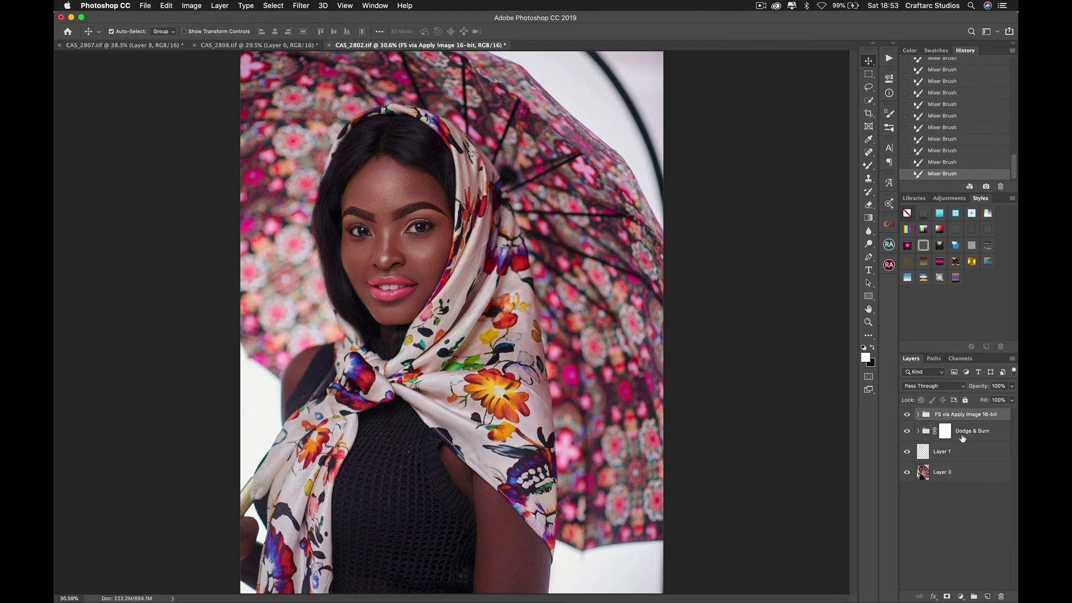
pyautogui.click(961, 596)
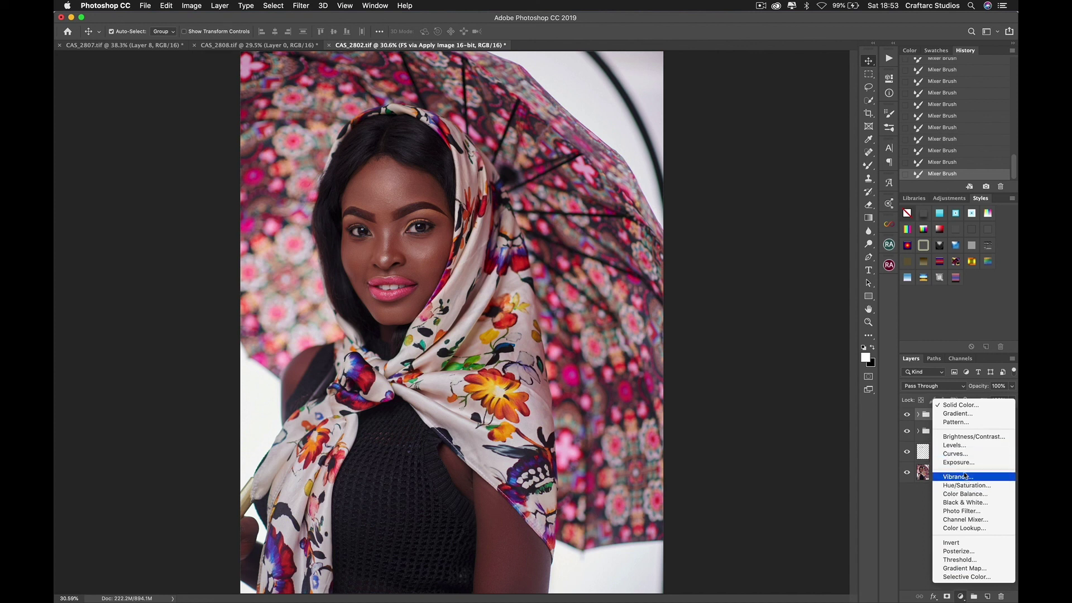
# - Add a Black & White adjustment layer with Reds at -51 and Yellows at 100
pyautogui.click(970, 504)
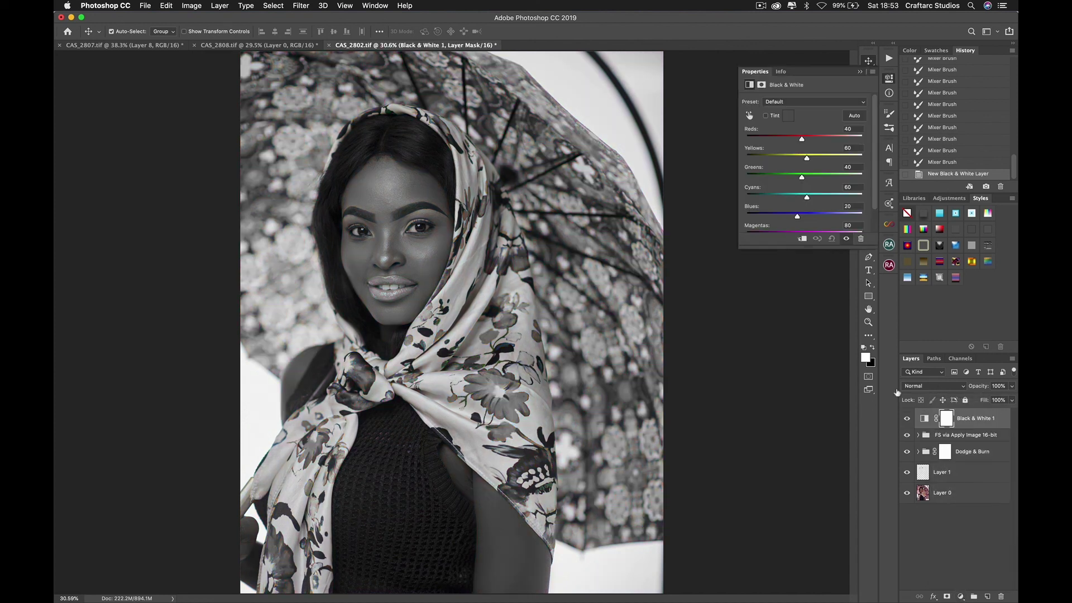
pyautogui.moveTo(801, 140); pyautogui.dragTo(782, 143)
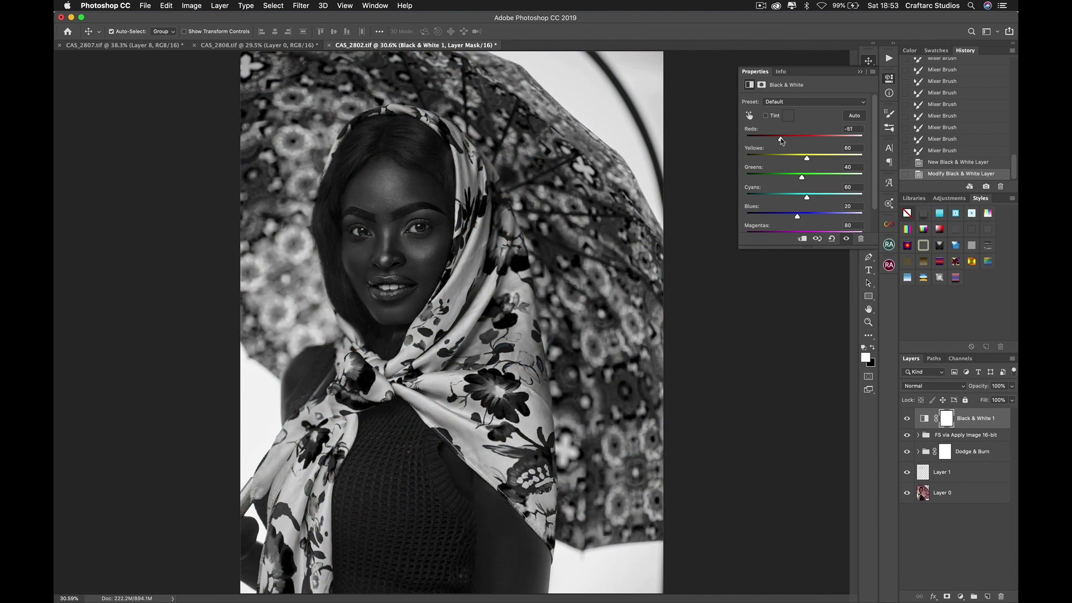
pyautogui.moveTo(809, 159); pyautogui.dragTo(816, 160)
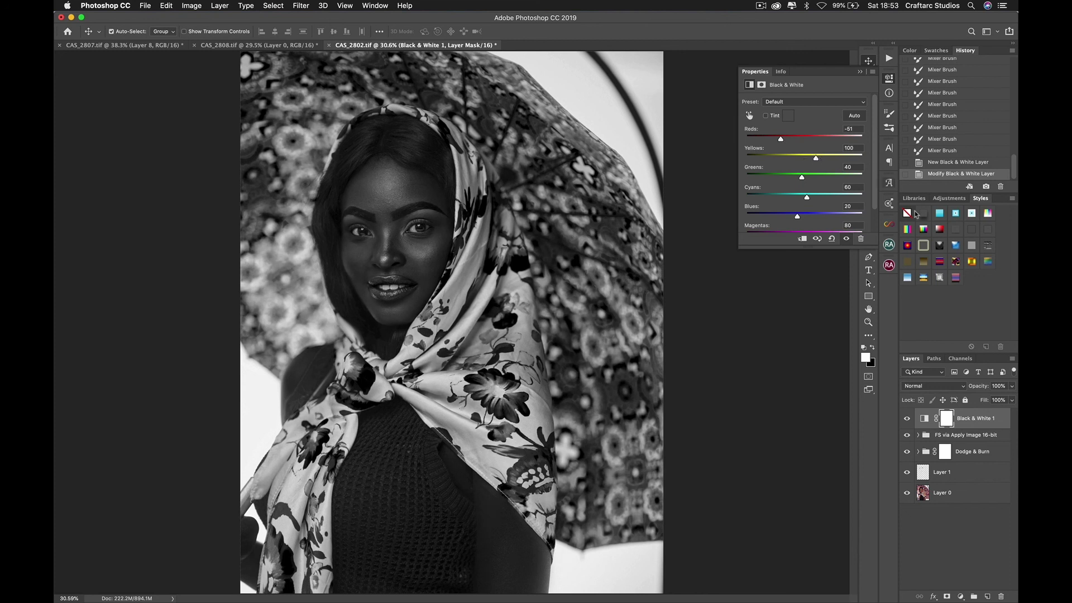
pyautogui.click(933, 385)
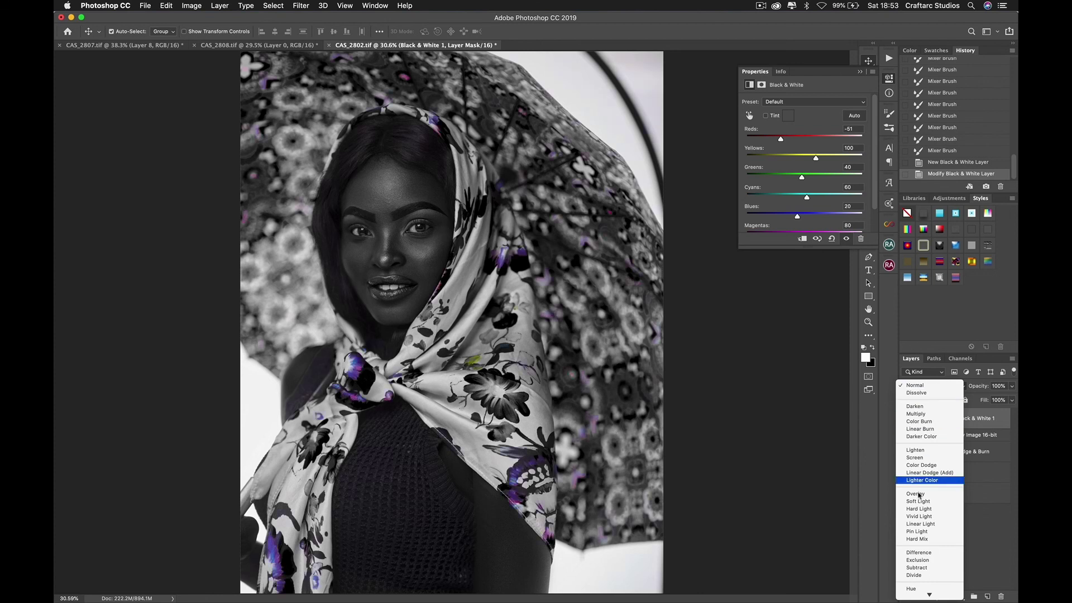
# - Set Black & White 1 to Soft Light and split its This Layer shadow slider to 31/101
pyautogui.click(924, 504)
pyautogui.doubleClick(1002, 422)
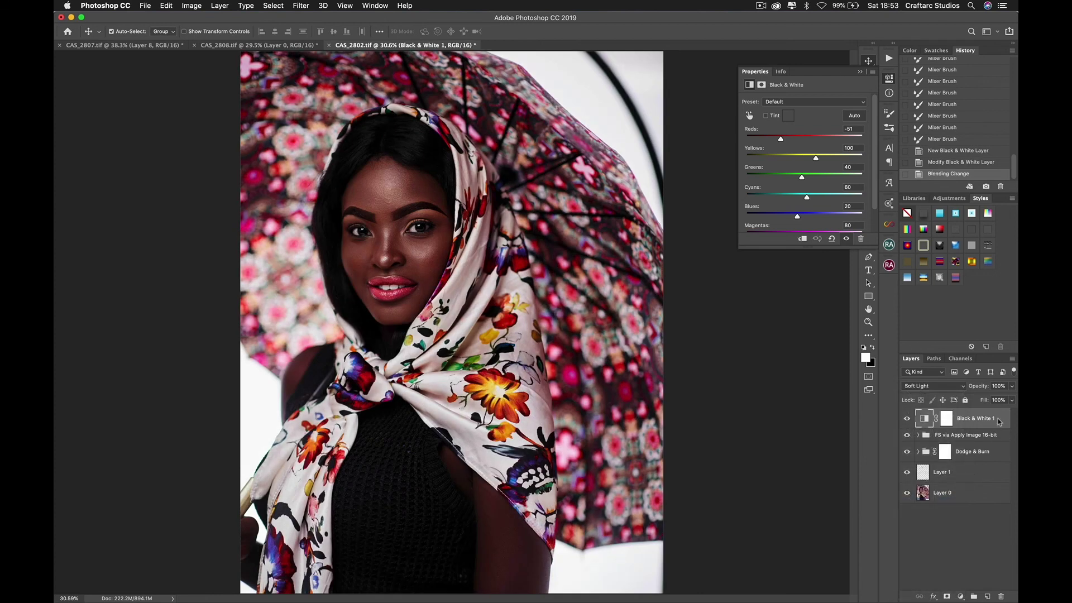
pyautogui.moveTo(766, 262); pyautogui.dragTo(766, 286)
# - Split the Underlying Layer shadow slider into a 0/78 ramp, keeping highlights at 255
pyautogui.moveTo(894, 262); pyautogui.dragTo(840, 269)
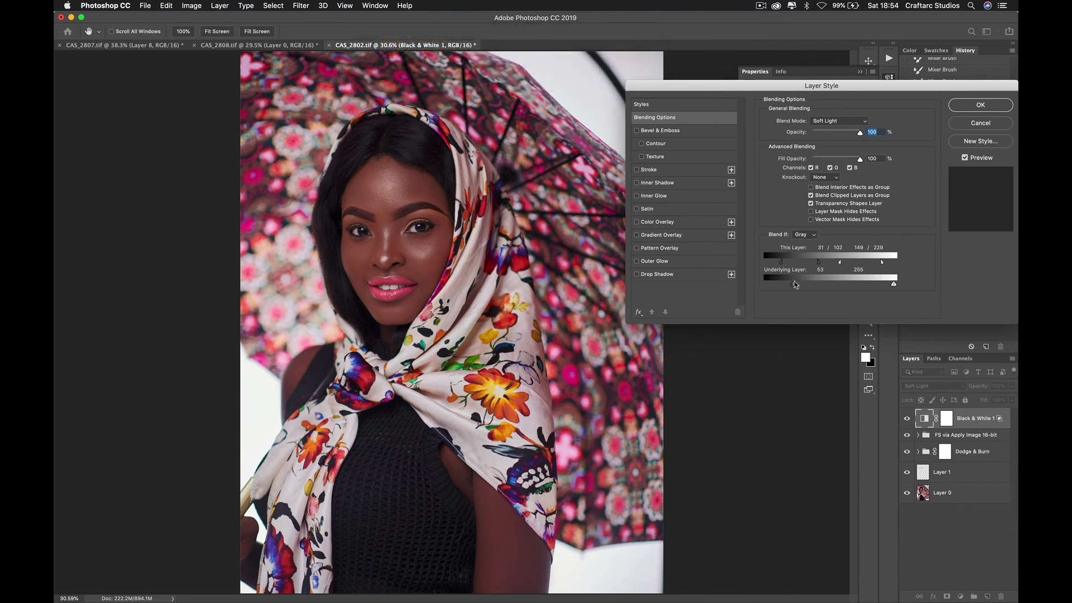
pyautogui.moveTo(767, 284); pyautogui.dragTo(816, 283)
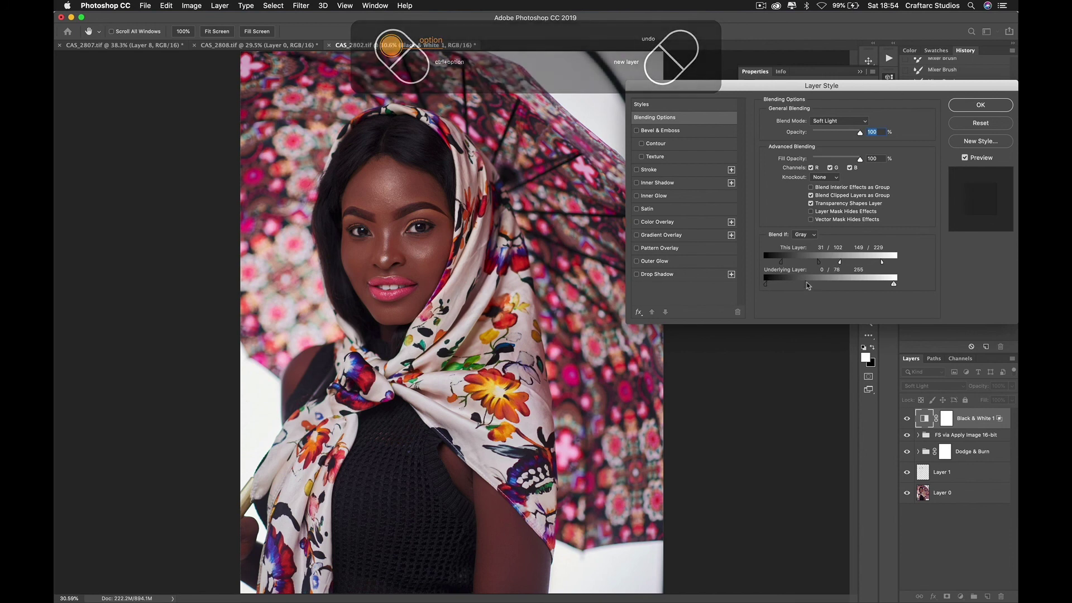